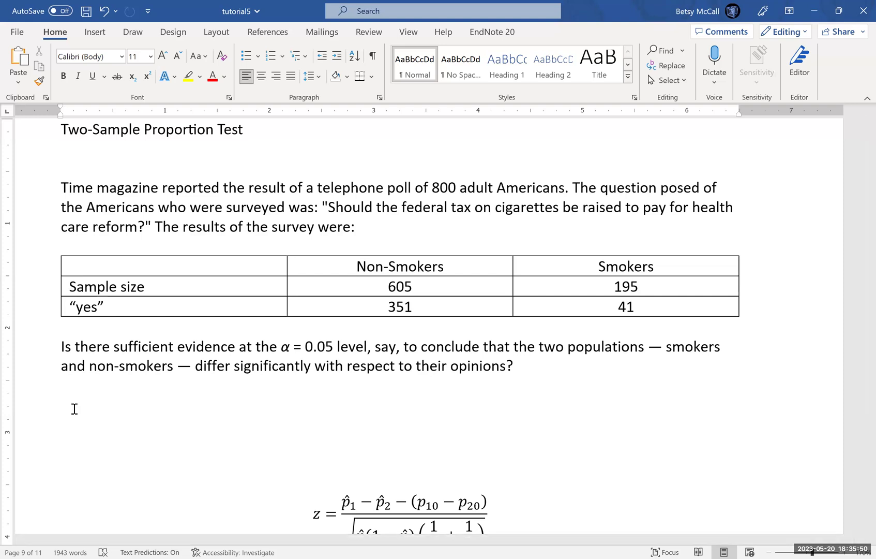
# Step: Insert an equation stating the null hypothesis H₀: p₁ = p₂
pyautogui.hotkey('alt', '=')
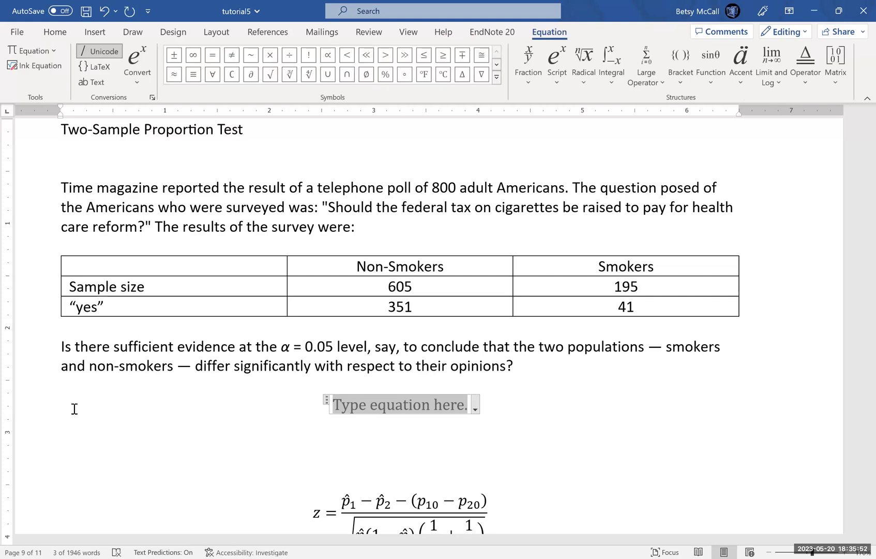
pyautogui.write('H_0 =')
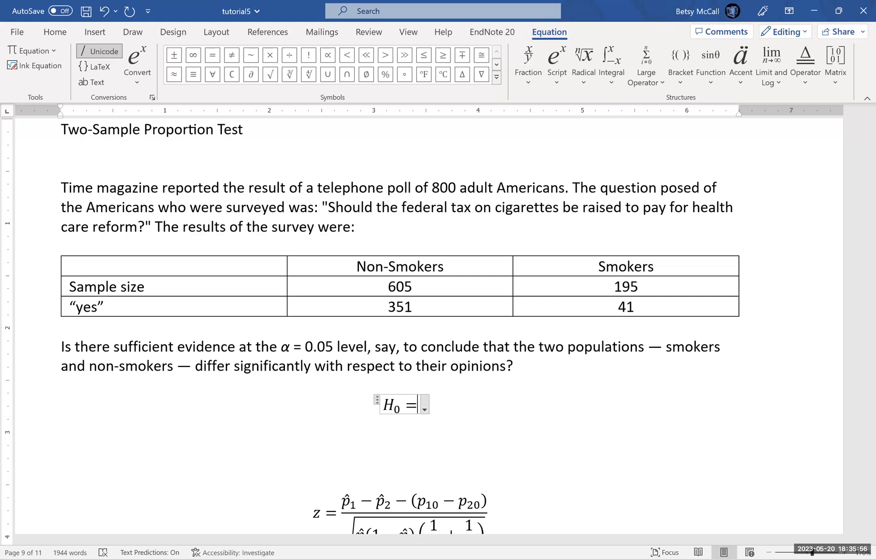
pyautogui.write(':')
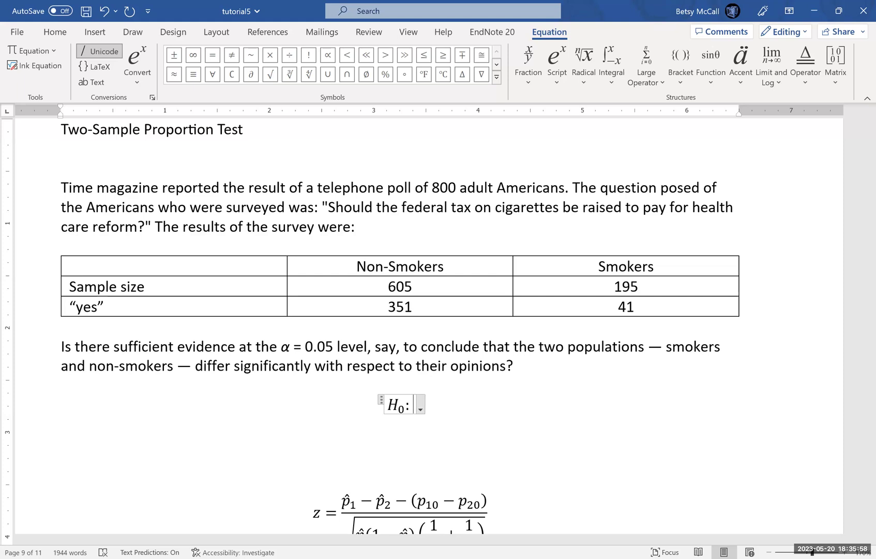
pyautogui.write('p+-')
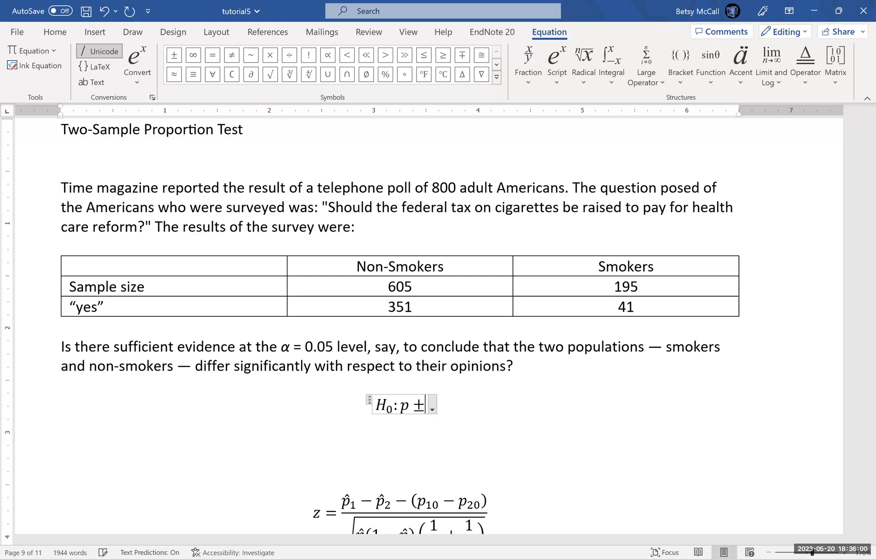
pyautogui.press('BackSpace')
pyautogui.press('BackSpace')
pyautogui.press('BackSpace')
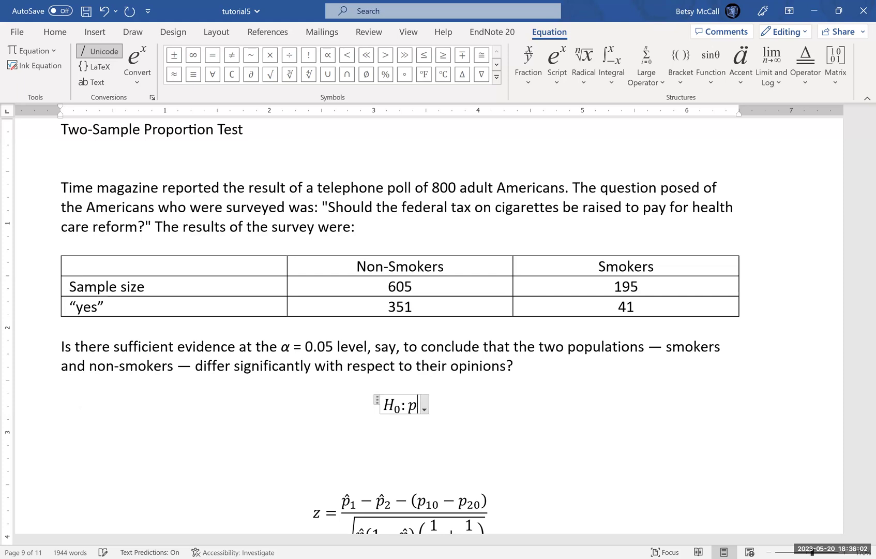
pyautogui.write('_1 =')
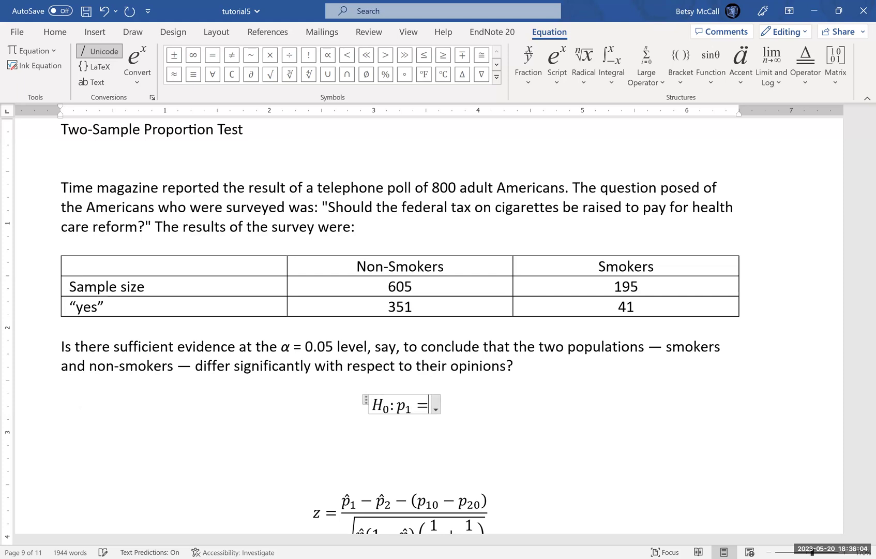
pyautogui.write(' p_2')
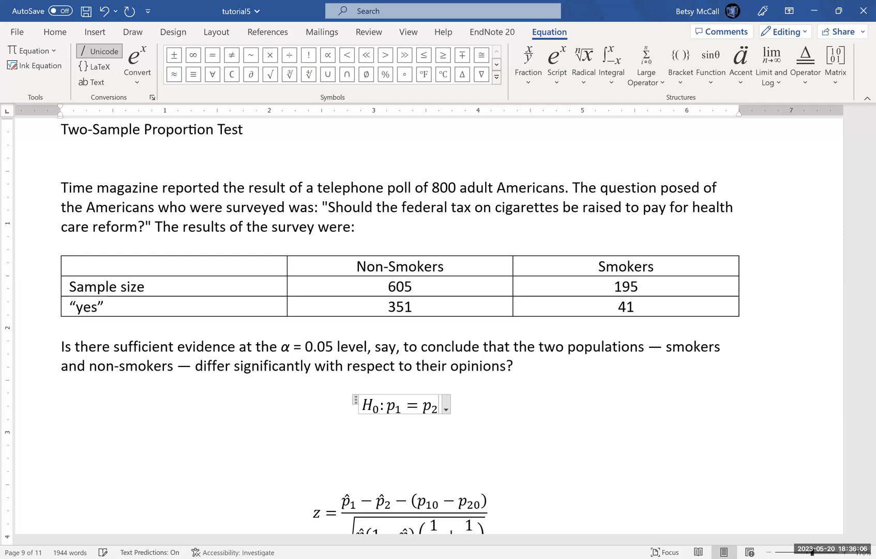
pyautogui.press('Return')
# Step: Insert a second equation stating the alternative hypothesis Hₐ: p₁ ≠ p₂
pyautogui.press('alt')
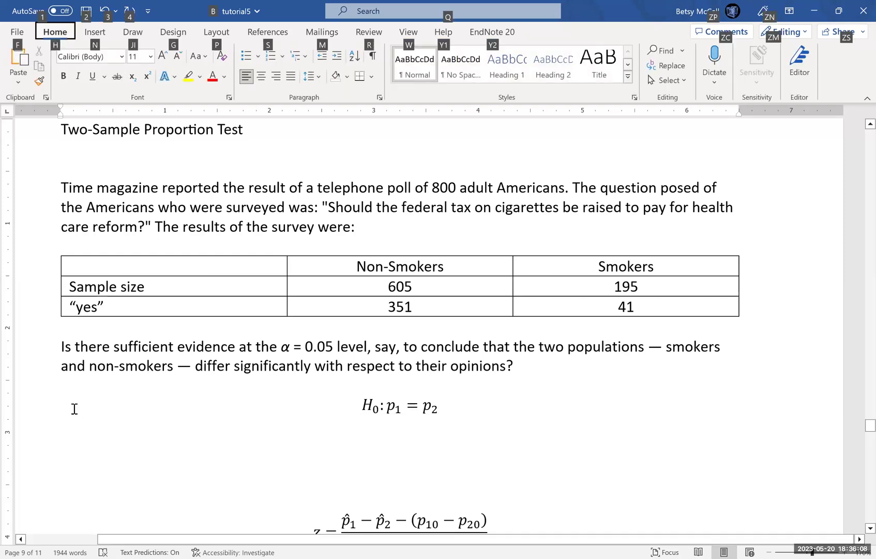
pyautogui.hotkey('alt', '=')
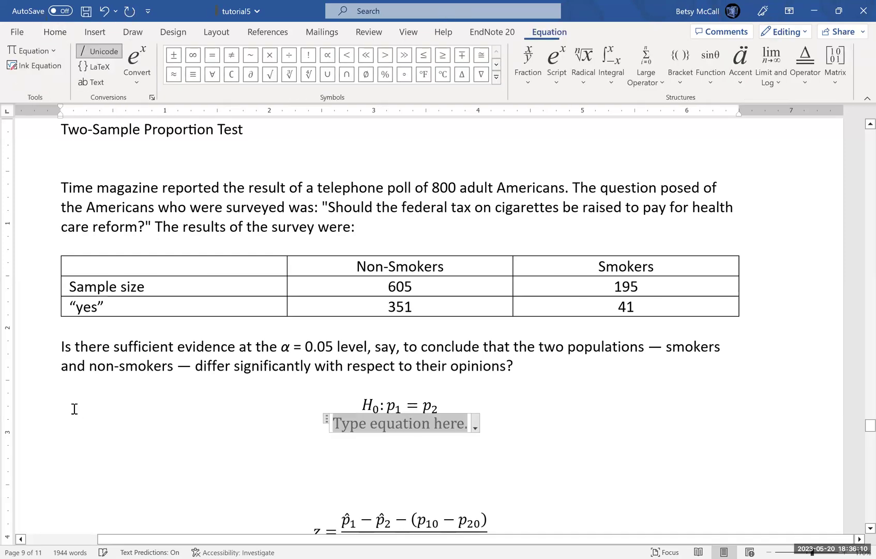
pyautogui.write('H_a:')
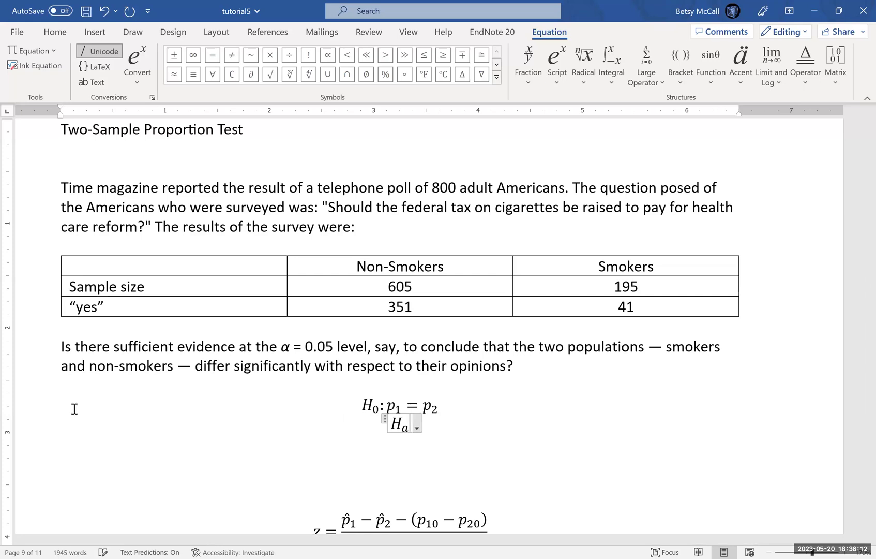
pyautogui.write('p')
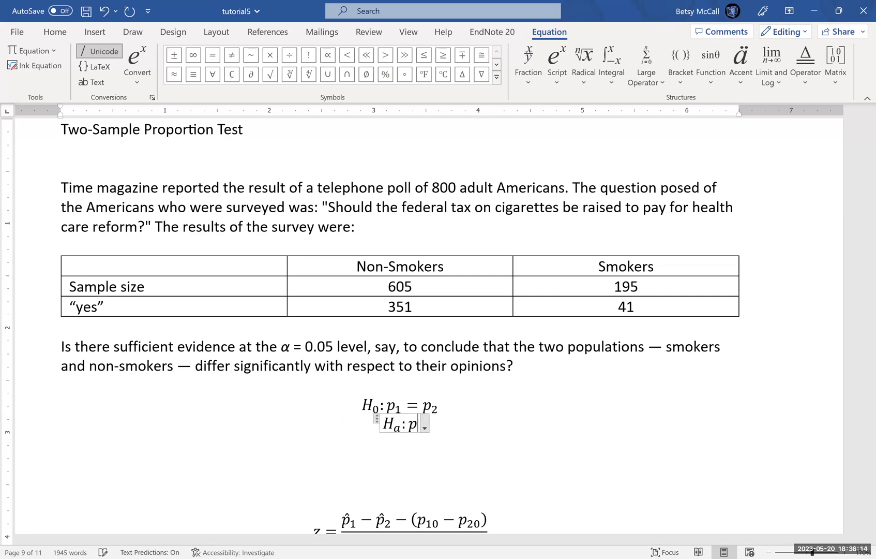
pyautogui.write('_1')
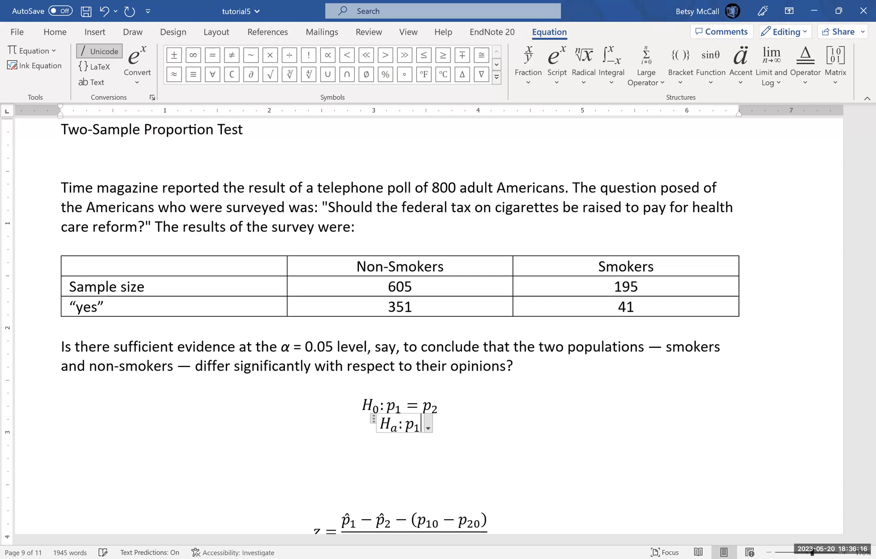
pyautogui.click(230, 56)
pyautogui.write('p+')
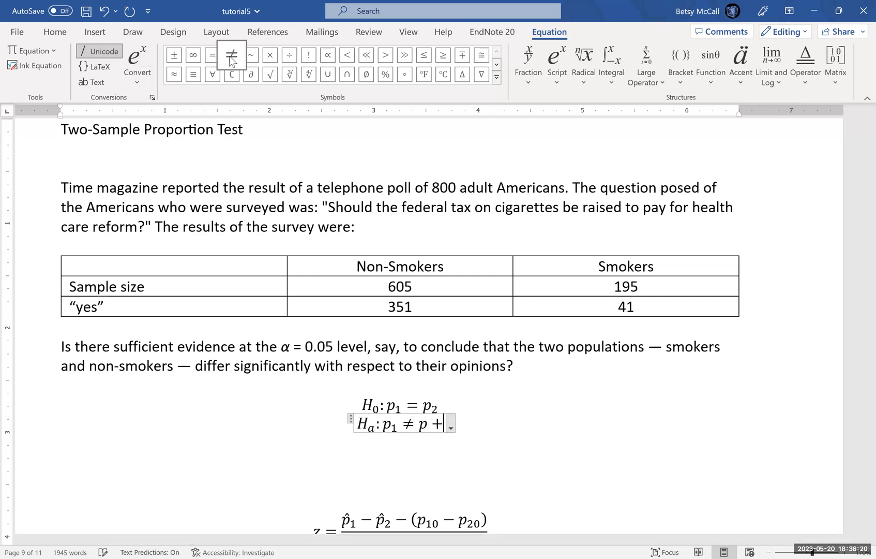
pyautogui.press('BackSpace')
pyautogui.write('_2')
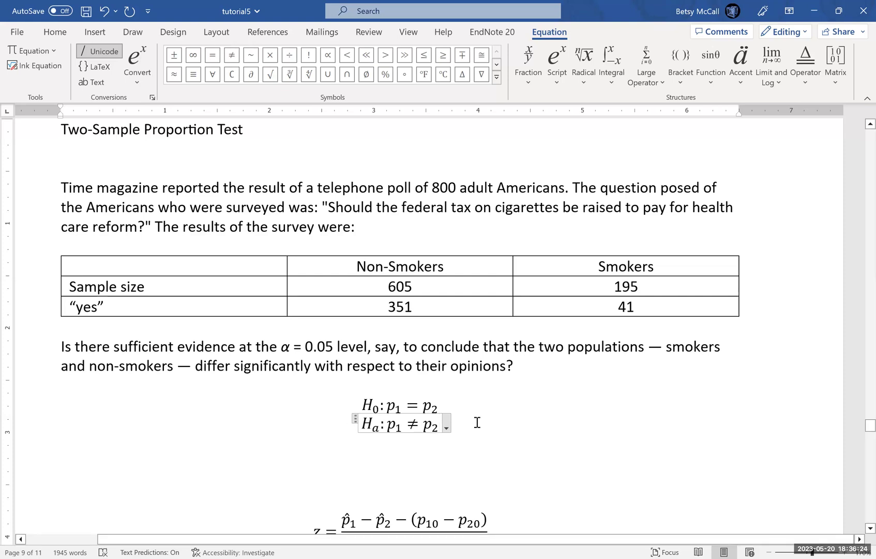
pyautogui.press('Return')
pyautogui.press('Return')
# Step: Add a text line reading 'two-tailed test.' below the hypotheses
pyautogui.write('tw')
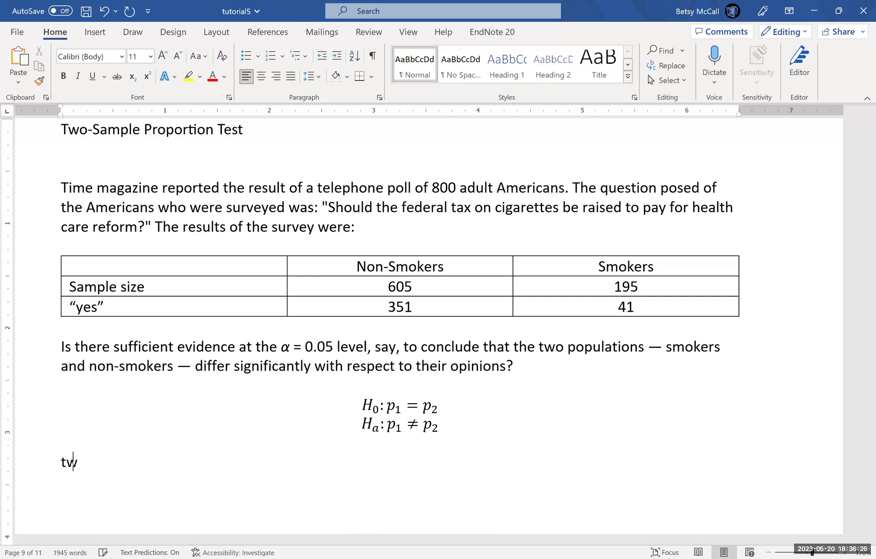
pyautogui.write('o-tailed test.')
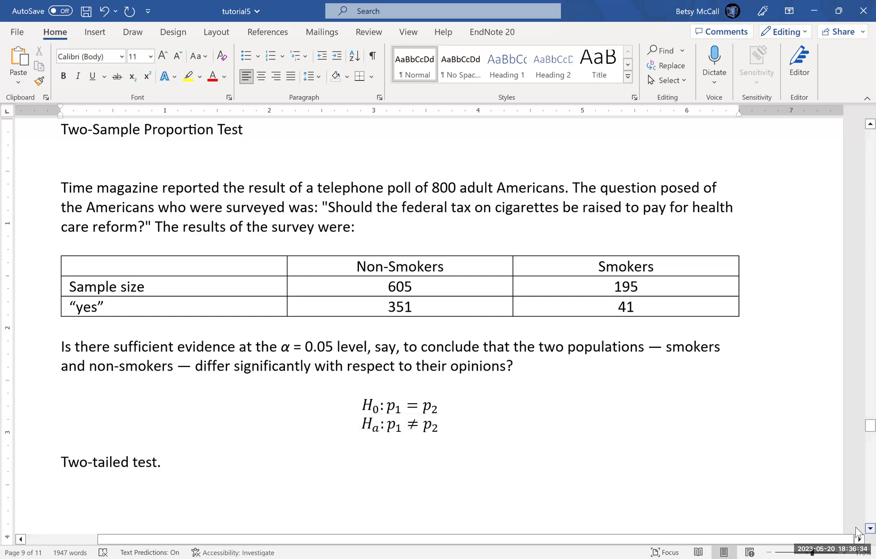
pyautogui.scroll(-3, 856, 532)
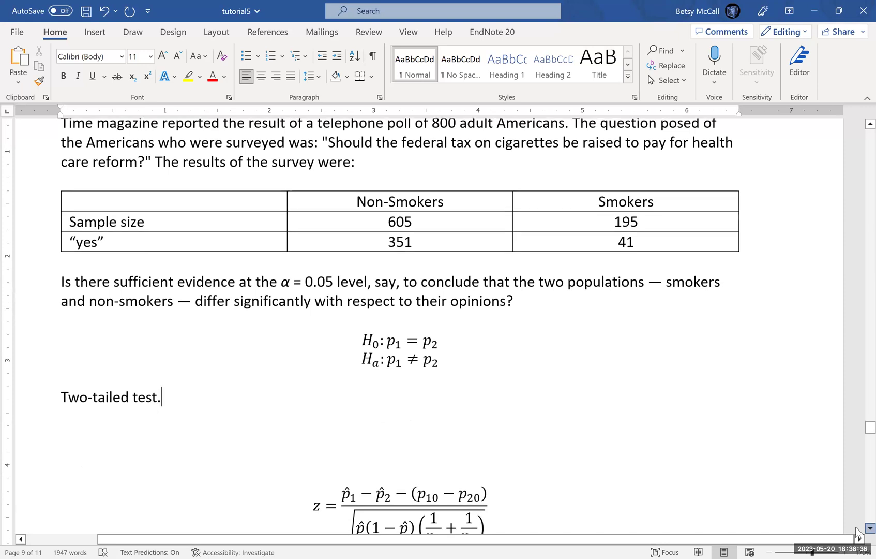
pyautogui.scroll(-2, 856, 533)
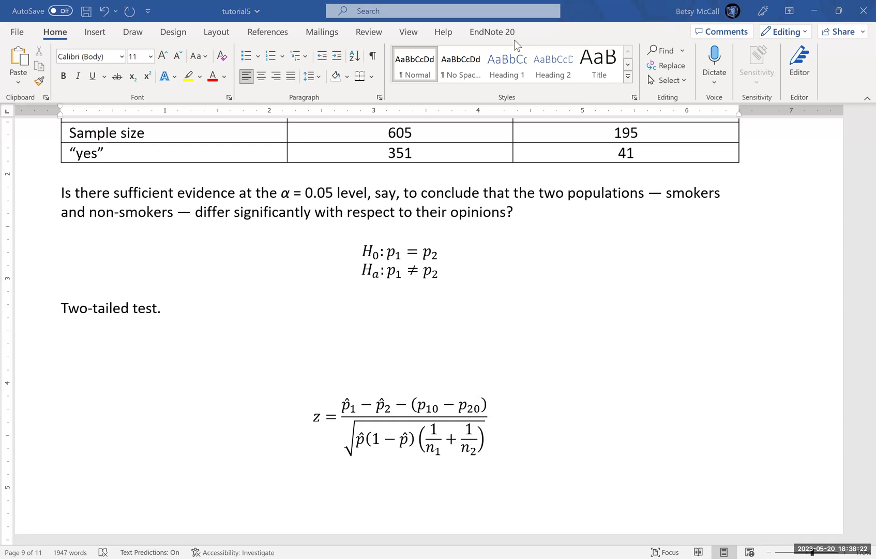
# Step: In the Excel workbook, enter the label 'hyp diff' in A2 with value 0
pyautogui.hotkey('alt', 'Tab')
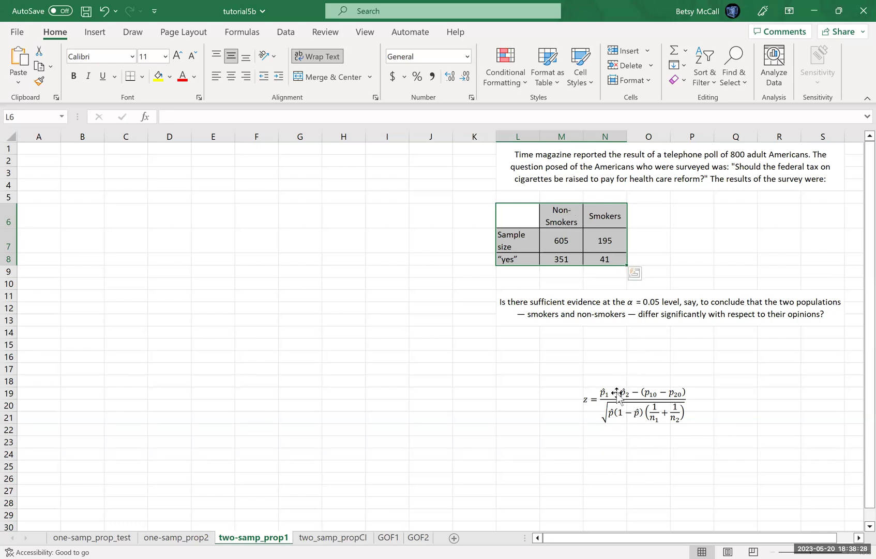
pyautogui.click(50, 162)
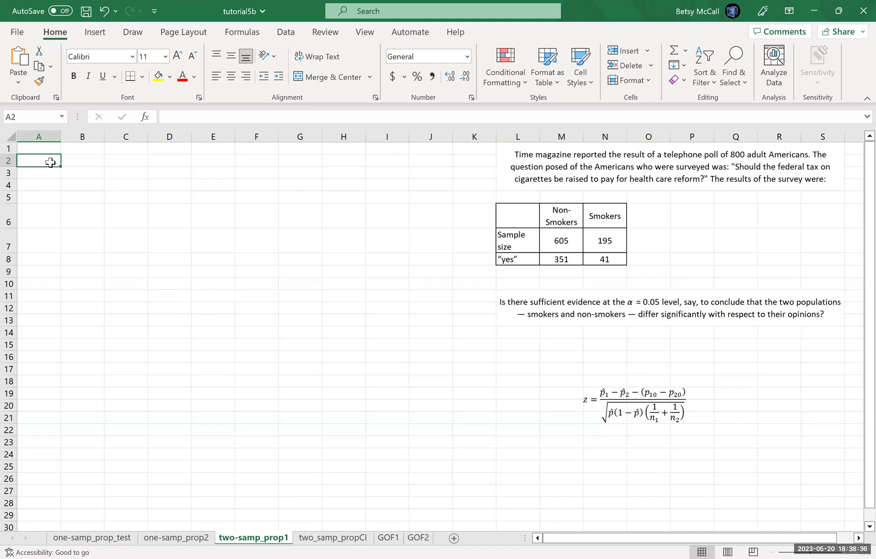
pyautogui.write('hyp')
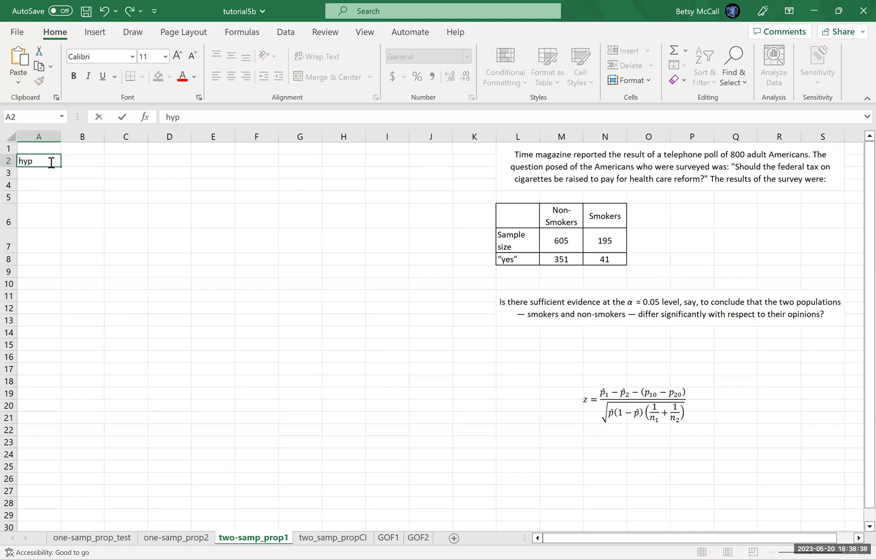
pyautogui.write(' diff')
pyautogui.press('Tab')
pyautogui.write('0')
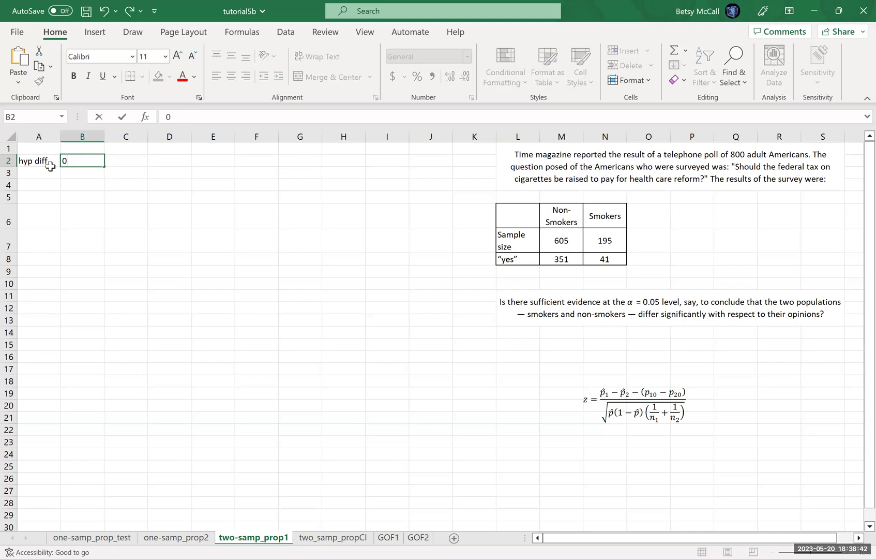
pyautogui.click(48, 172)
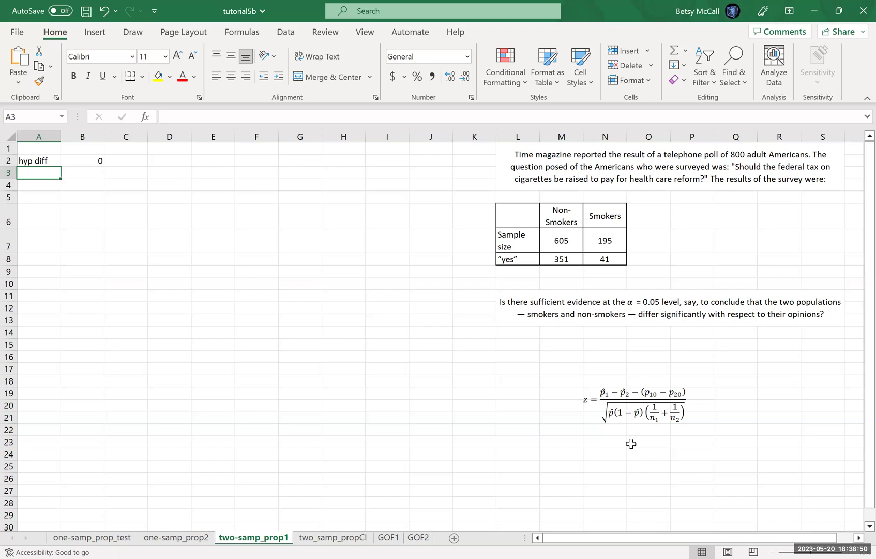
# Step: Add a p1 row computing non-smokers' yes count divided by their sample size
pyautogui.write('p1')
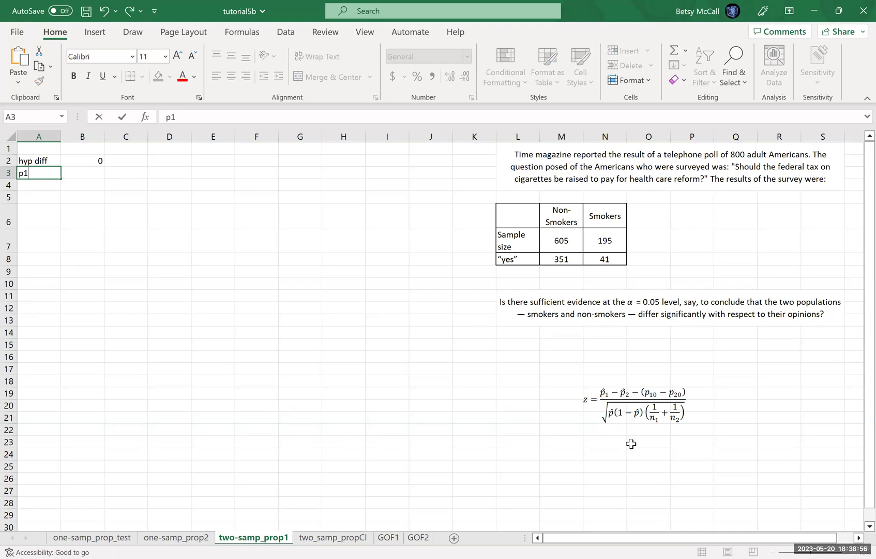
pyautogui.press('Tab')
pyautogui.write('=')
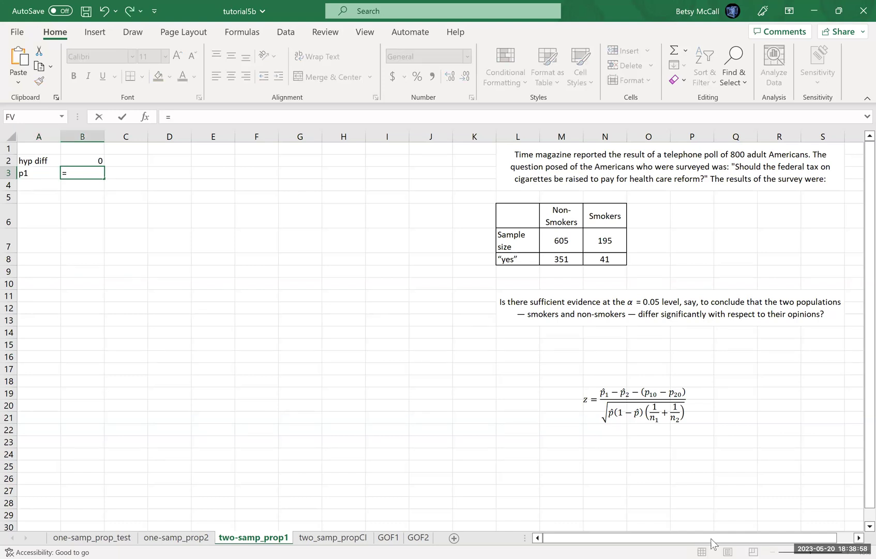
pyautogui.click(562, 258)
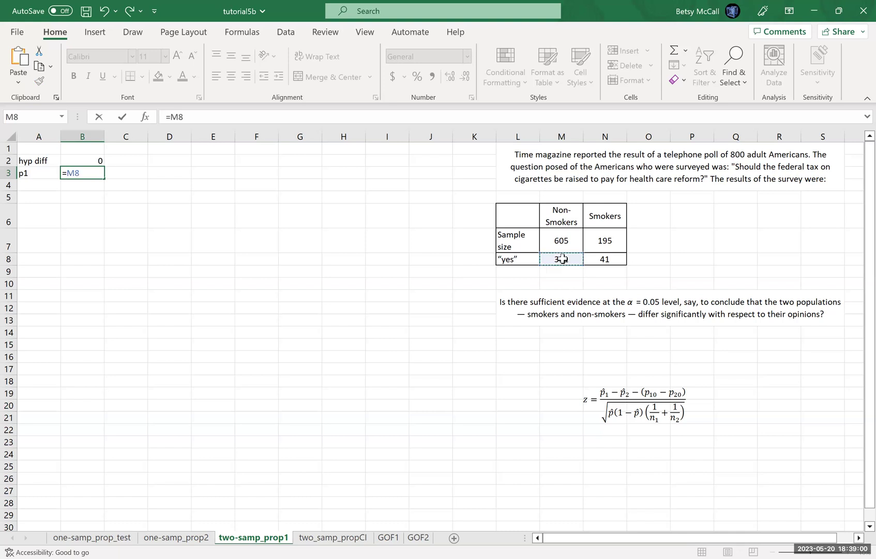
pyautogui.write('/')
pyautogui.click(568, 242)
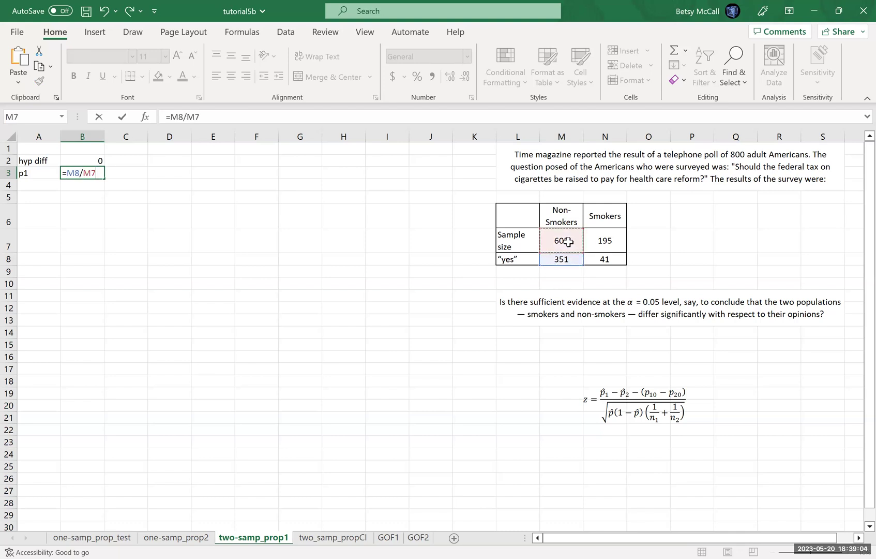
pyautogui.press('Return')
# Step: Add a p2 row computing smokers' yes count divided by their sample size
pyautogui.write('p2')
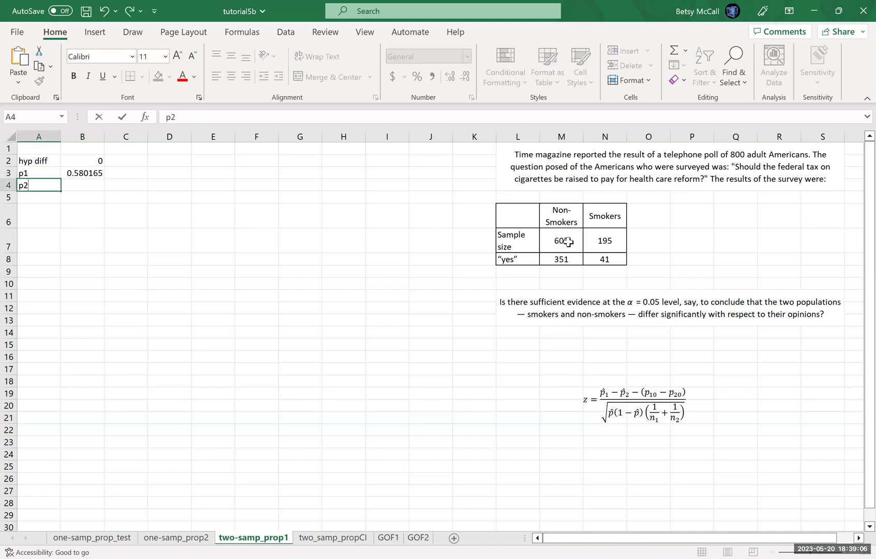
pyautogui.press('Tab')
pyautogui.write('=')
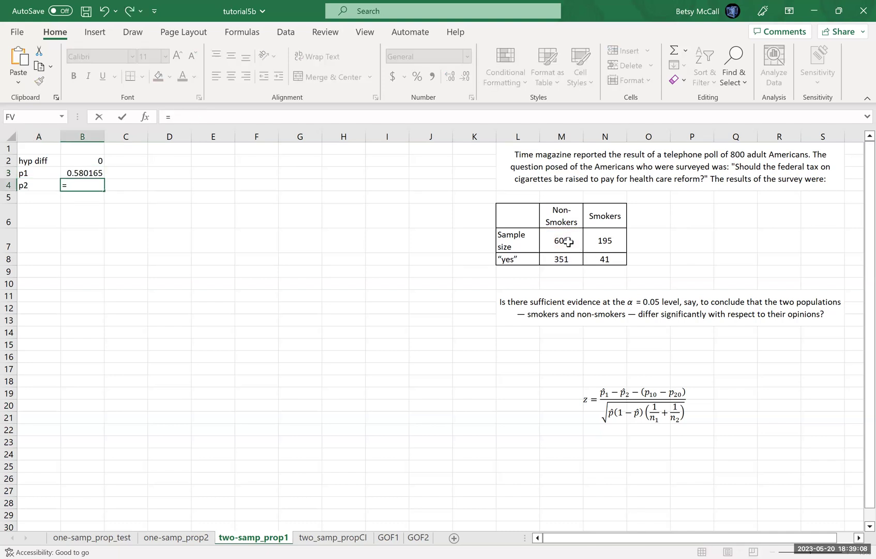
pyautogui.click(606, 261)
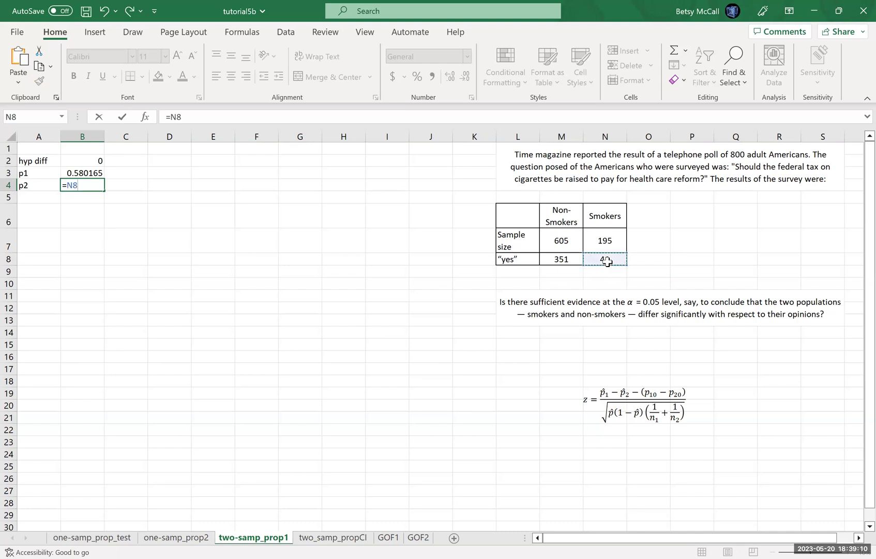
pyautogui.write('/')
pyautogui.click(613, 239)
pyautogui.press('Return')
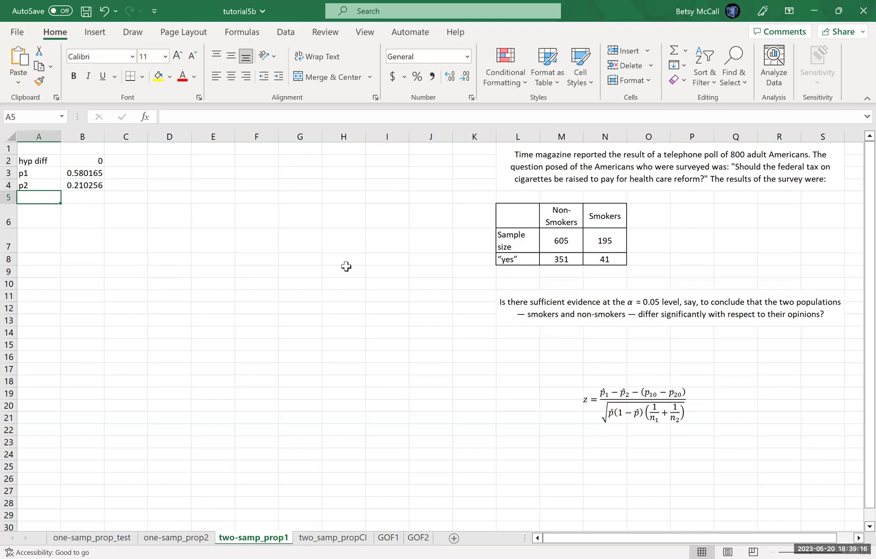
# Step: Add n1 and n2 rows linked to the sample sizes 605 (=M7) and 195 (=N7)
pyautogui.write('n1')
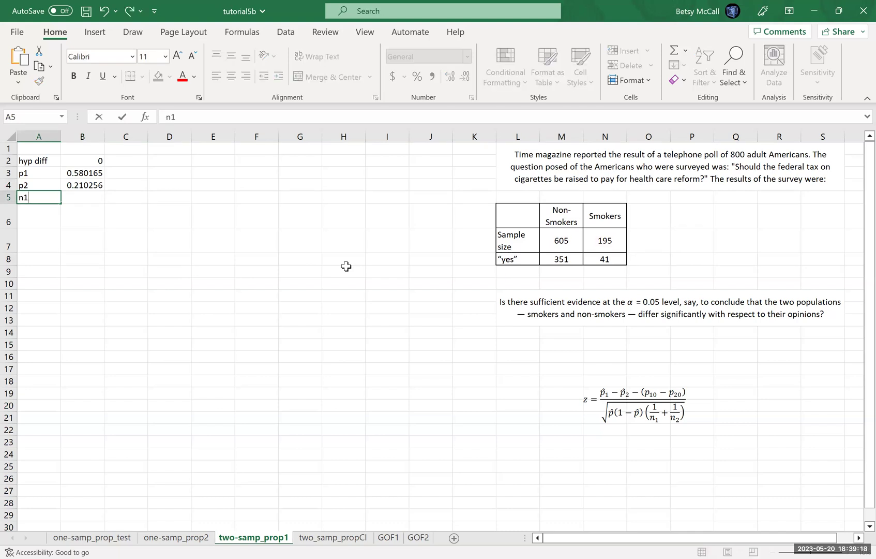
pyautogui.press('Tab')
pyautogui.write('=')
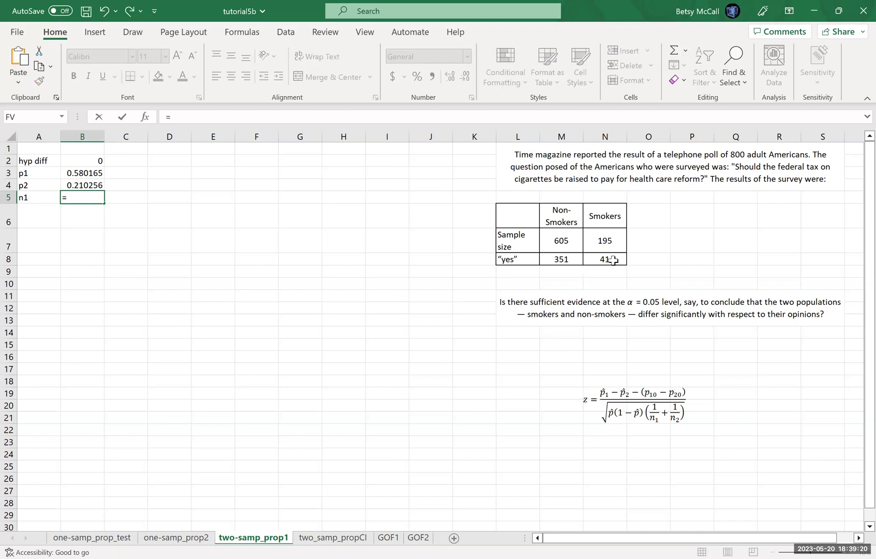
pyautogui.click(565, 241)
pyautogui.press('Return')
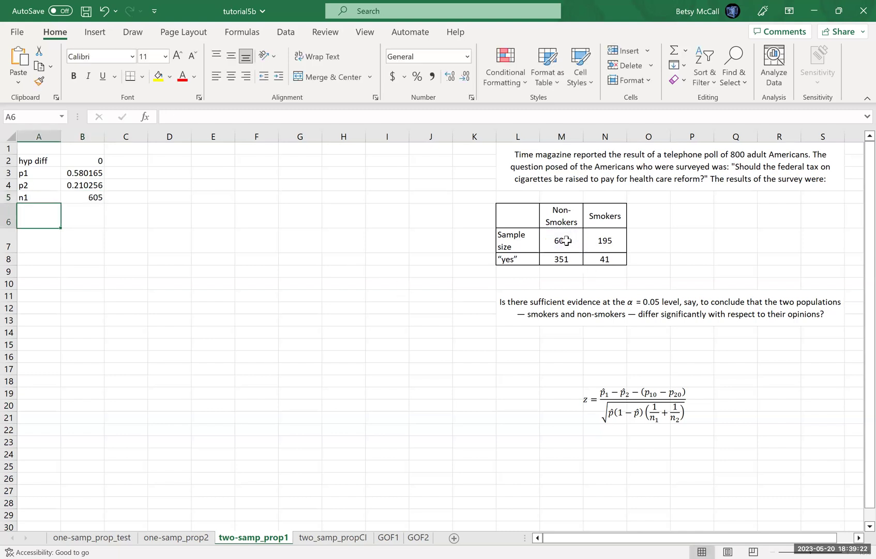
pyautogui.write('n2')
pyautogui.press('Tab')
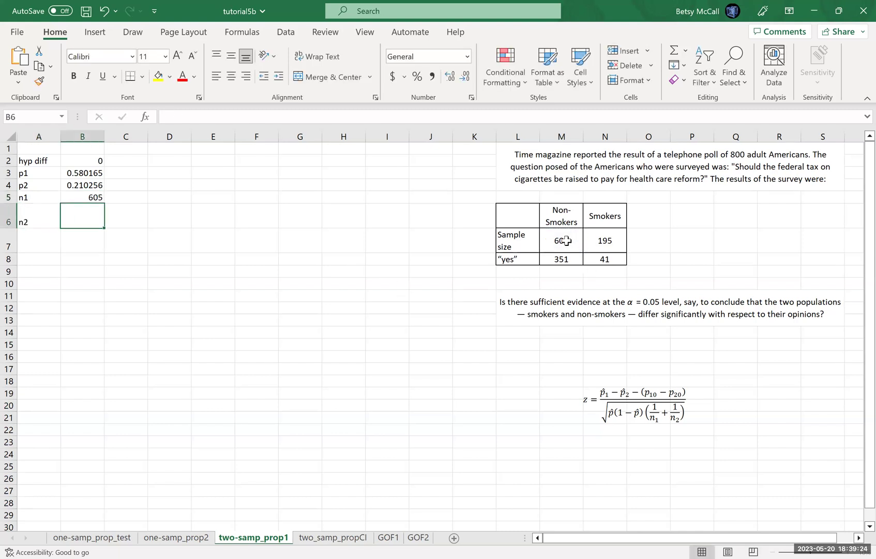
pyautogui.write('=')
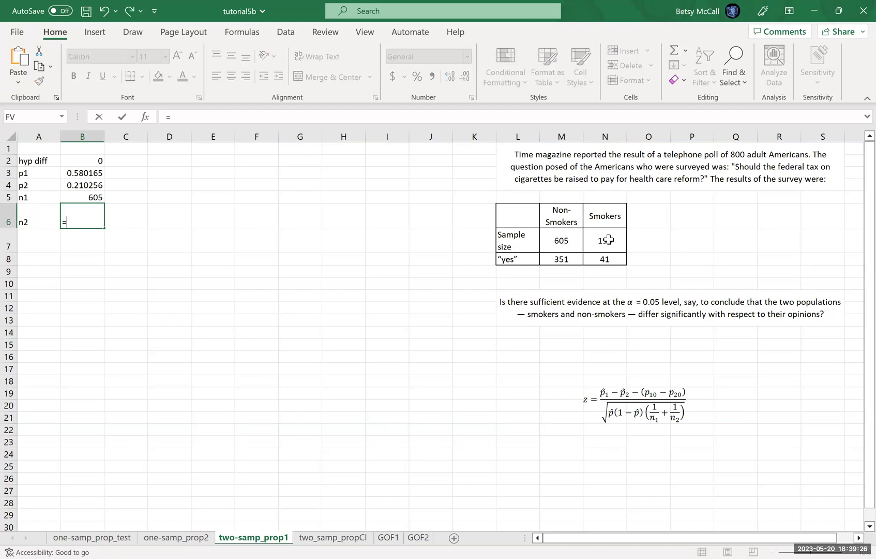
pyautogui.click(609, 240)
pyautogui.press('Return')
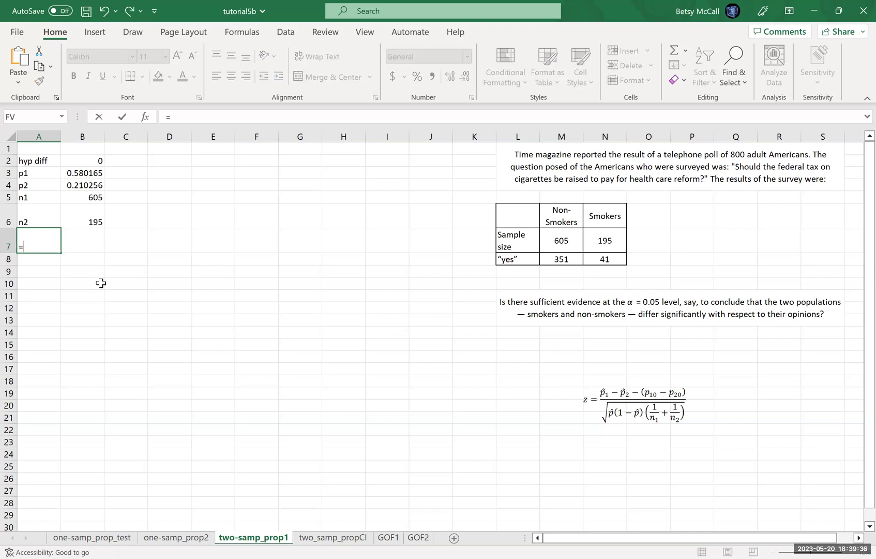
# Step: Add a p-hat row with =(M8+N8)/(M7+N7), giving the pooled proportion 0.49
pyautogui.write('p=')
pyautogui.press('BackSpace')
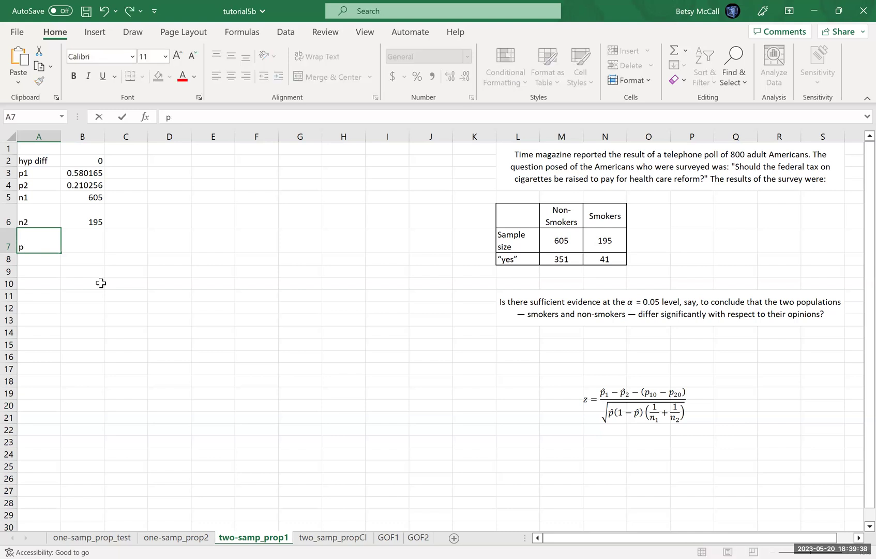
pyautogui.write('-hat')
pyautogui.press('Tab')
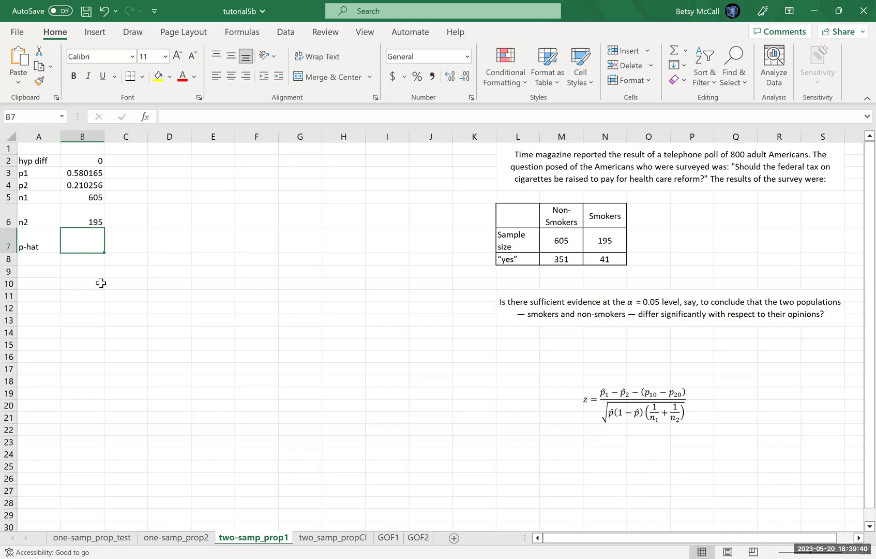
pyautogui.write('=(')
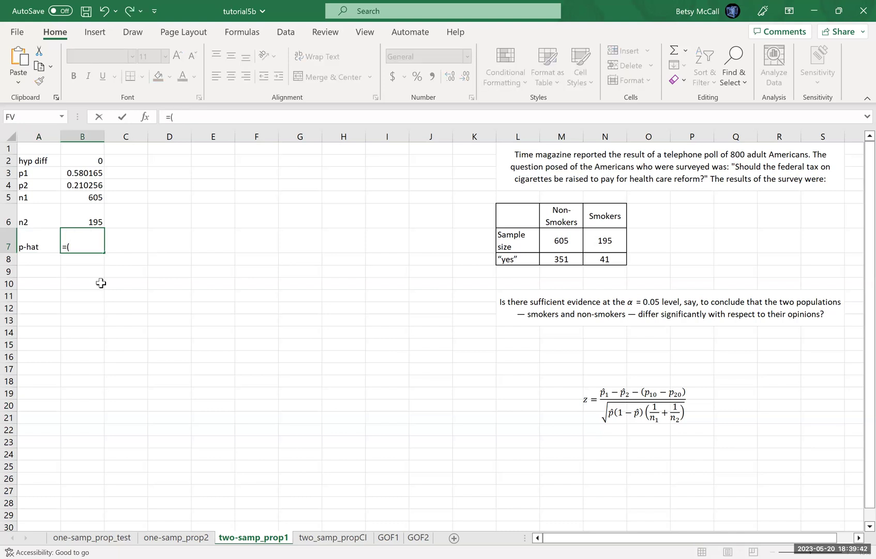
pyautogui.click(564, 259)
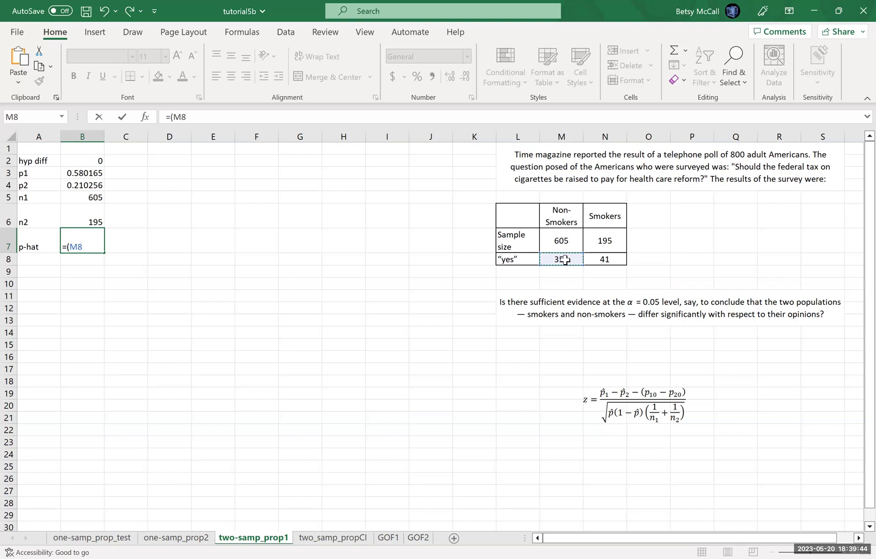
pyautogui.write('+')
pyautogui.click(594, 261)
pyautogui.write(')/')
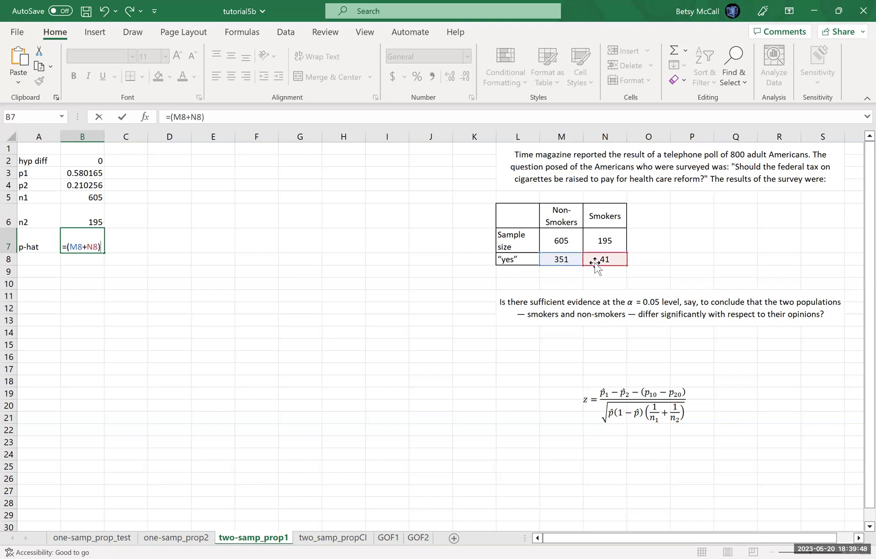
pyautogui.write('(')
pyautogui.click(569, 239)
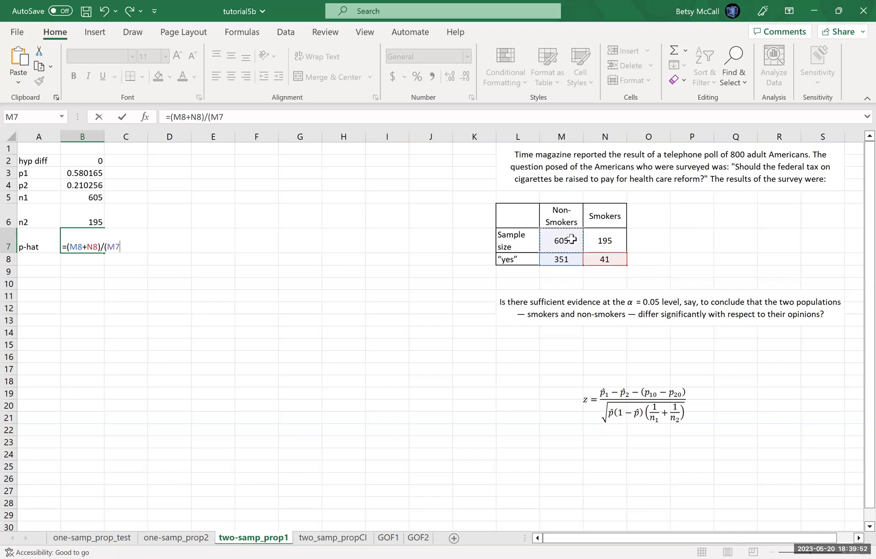
pyautogui.write('+')
pyautogui.click(599, 239)
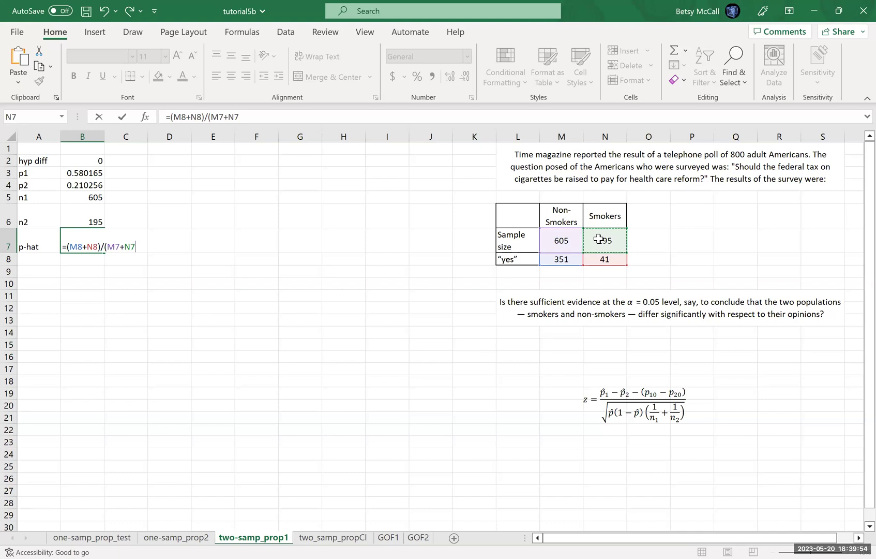
pyautogui.write(')')
pyautogui.press('Return')
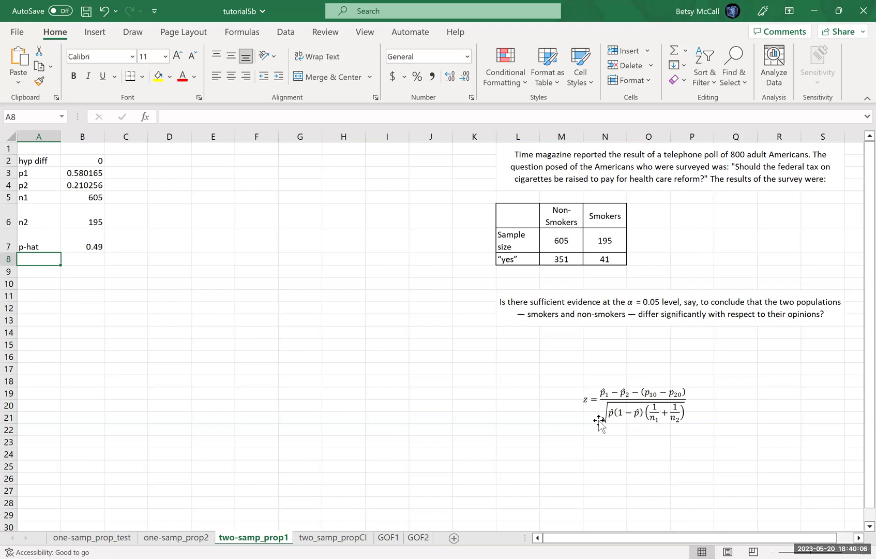
# Step: Label the next row 'se' and begin its formula in B8
pyautogui.write('se')
pyautogui.press('Tab')
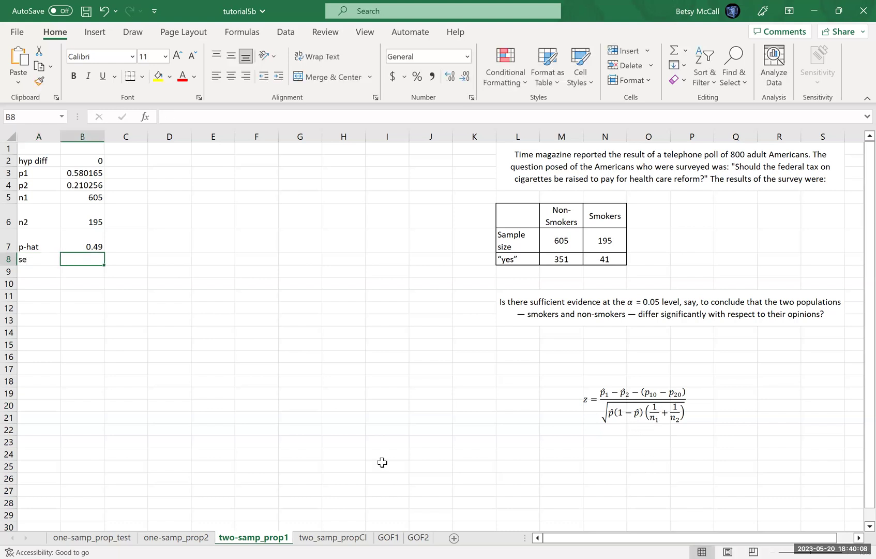
pyautogui.write('=')
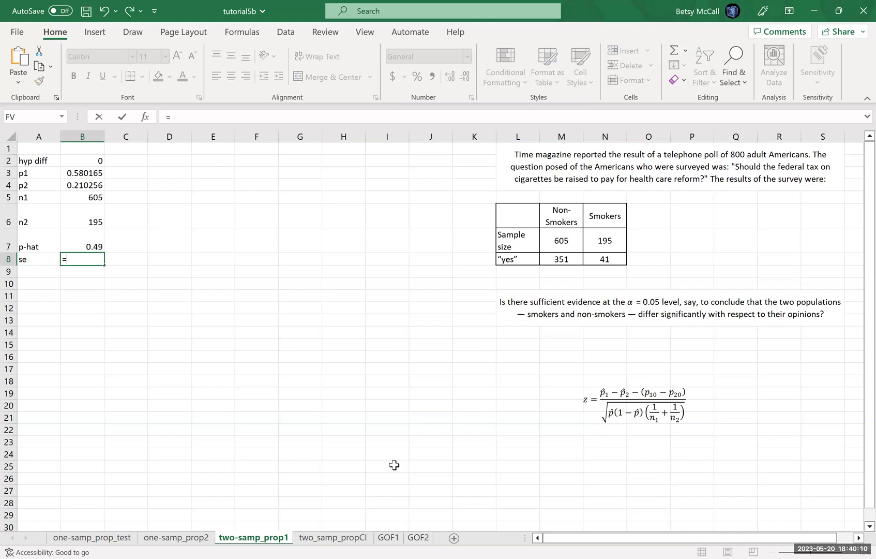
# Step: Start the se formula as SQRT(B7*(1-B7)*…, using p-hat twice
pyautogui.click(357, 380)
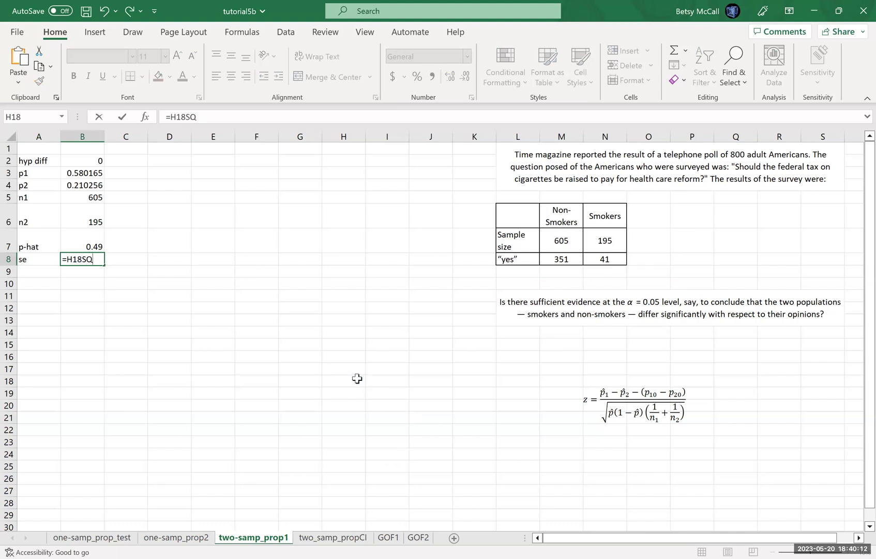
pyautogui.write('RT')
pyautogui.press('BackSpace')
pyautogui.press('BackSpace')
pyautogui.press('BackSpace')
pyautogui.press('BackSpace')
pyautogui.press('BackSpace')
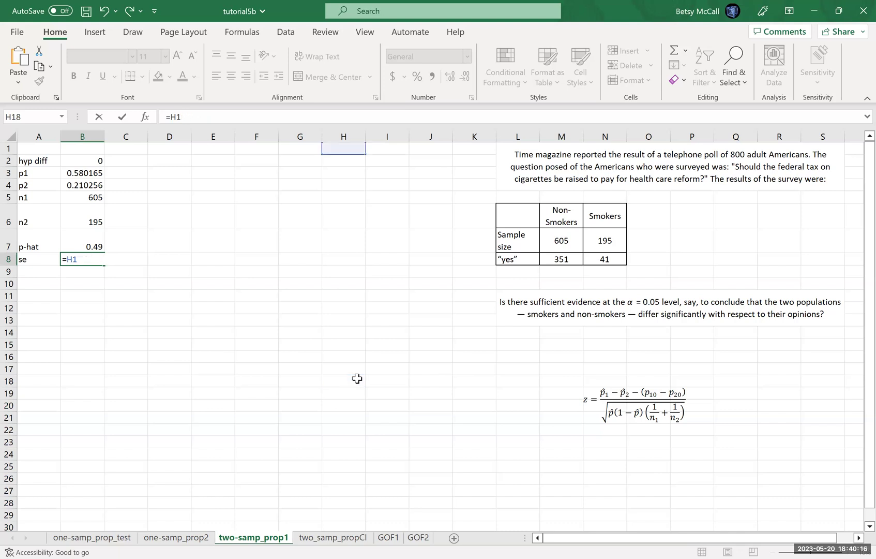
pyautogui.press('BackSpace')
pyautogui.press('BackSpace')
pyautogui.write('SQRT(')
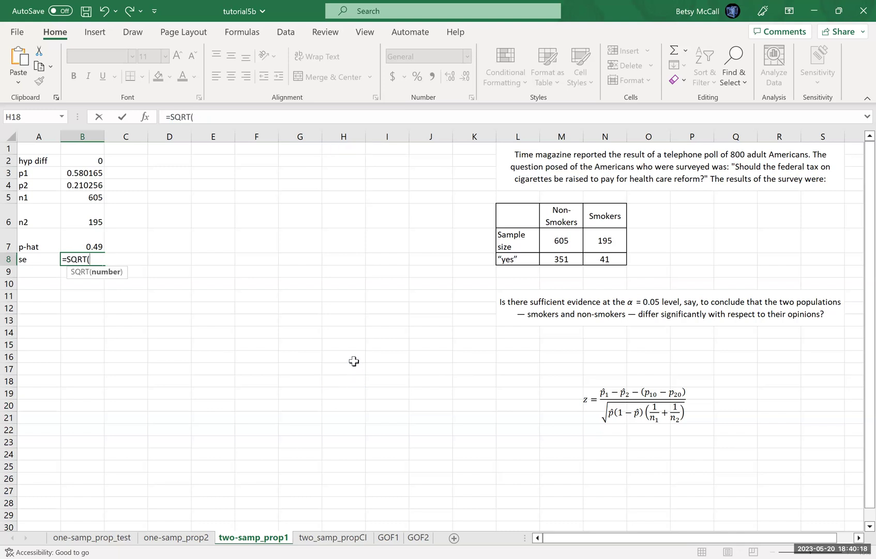
pyautogui.click(97, 246)
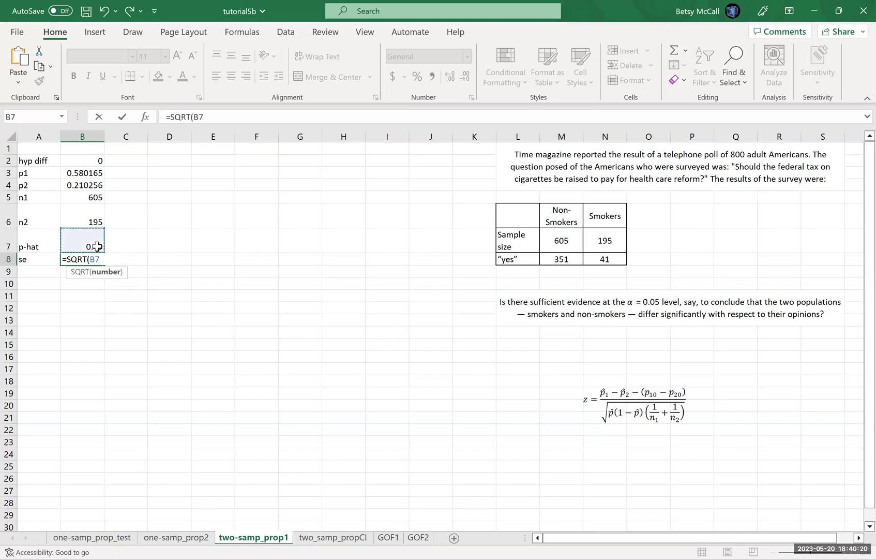
pyautogui.write('*(1-')
pyautogui.click(97, 246)
pyautogui.write(')')
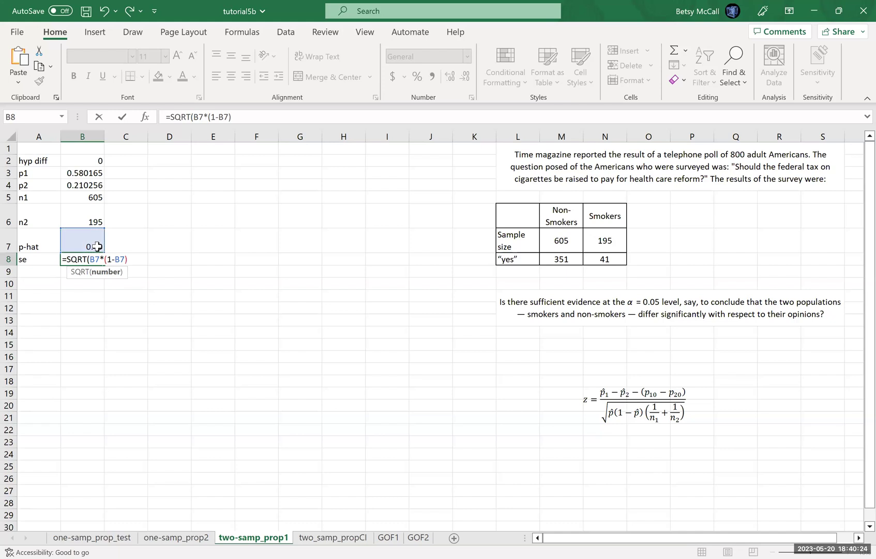
pyautogui.write('(1/')
# Step: Complete the se formula with (1/B5+1/B6) and accept Excel's suggested correction
pyautogui.click(91, 199)
pyautogui.write('+')
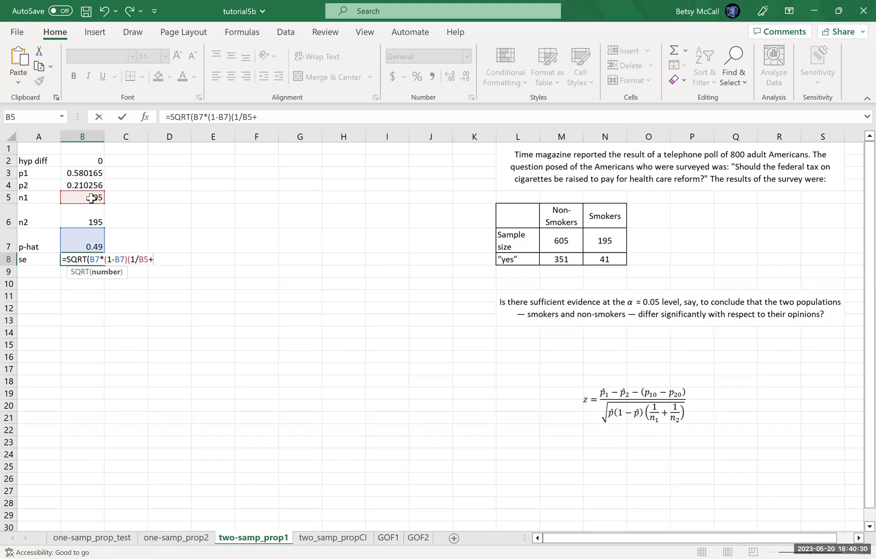
pyautogui.write('1/')
pyautogui.click(92, 223)
pyautogui.write(')')
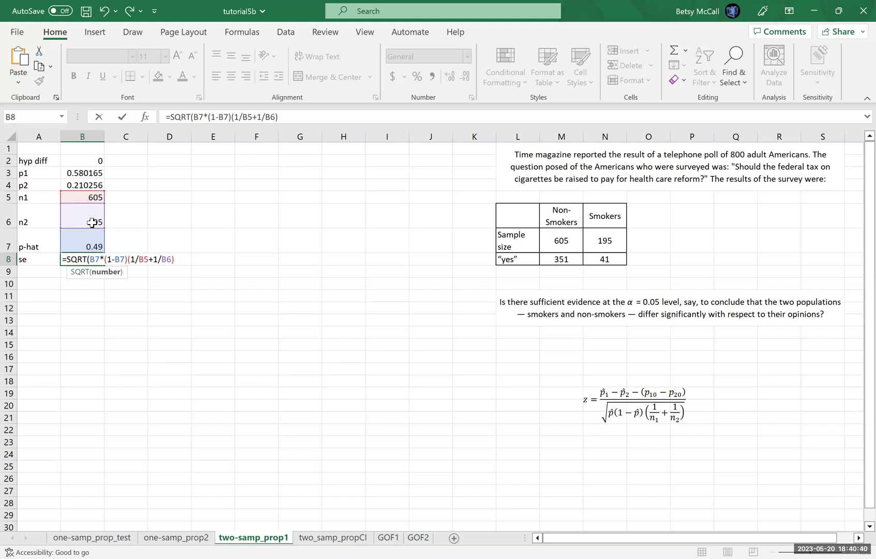
pyautogui.write(')')
pyautogui.press('Return')
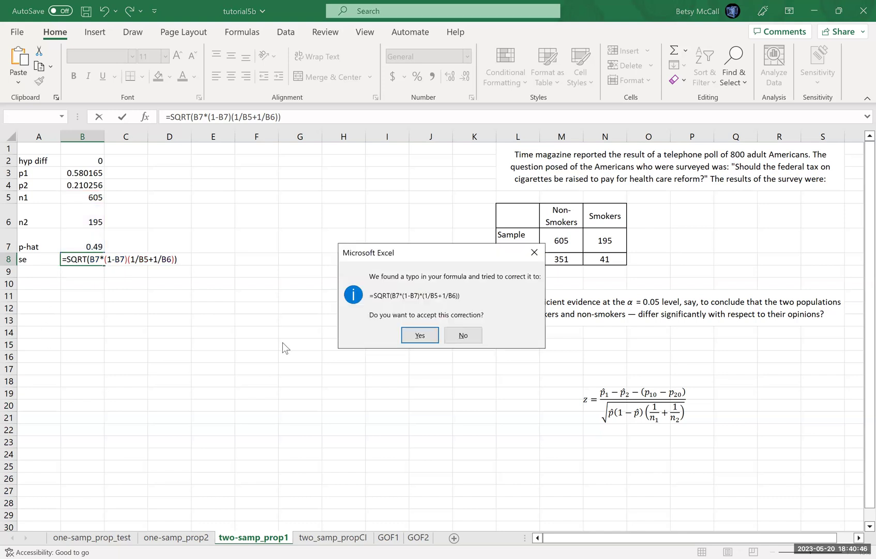
pyautogui.click(420, 335)
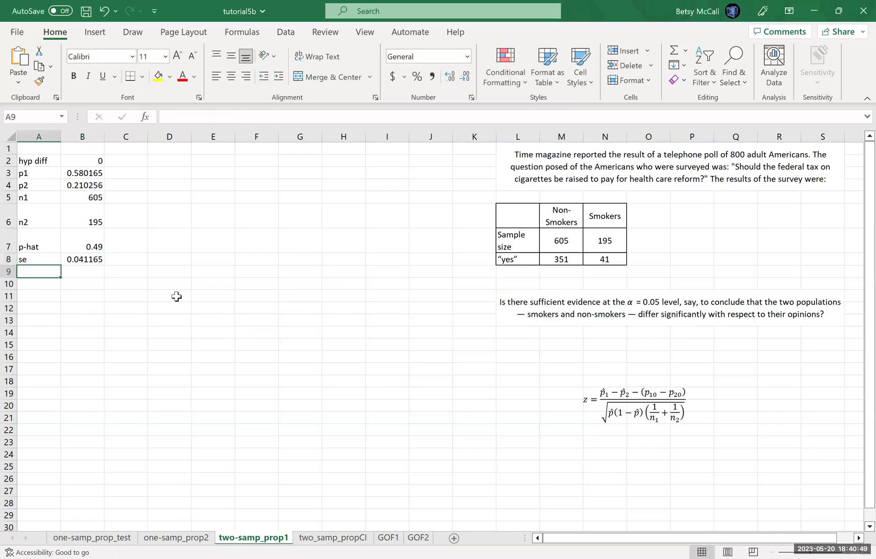
pyautogui.click(86, 262)
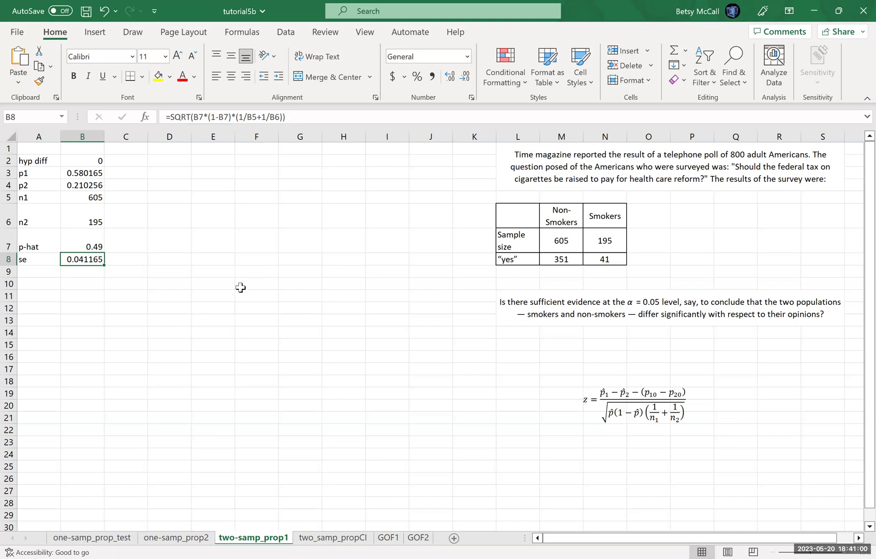
pyautogui.press('Return')
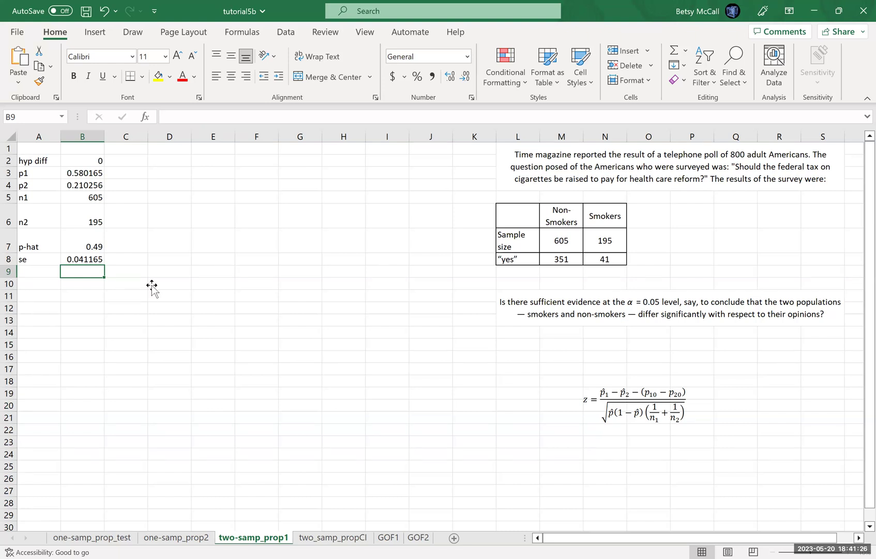
# Step: Label row 9 'test stat'
pyautogui.click(29, 273)
pyautogui.write('z')
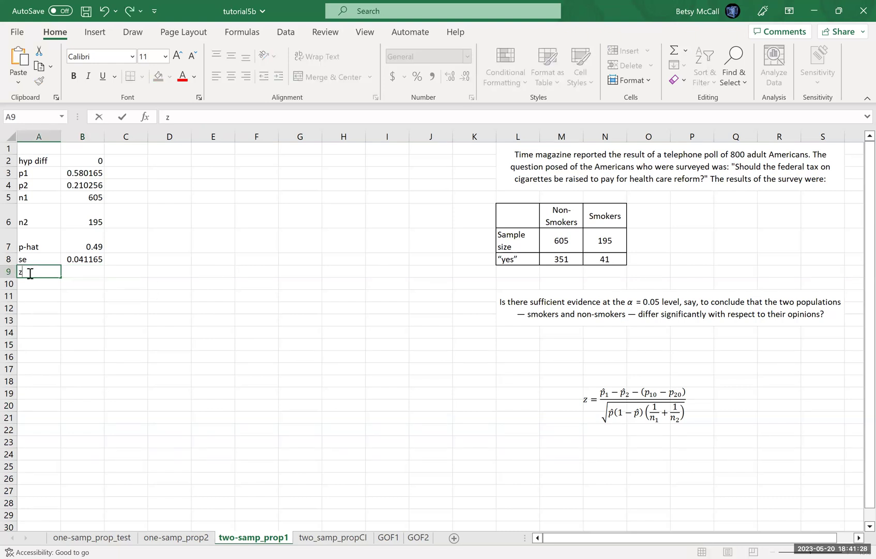
pyautogui.press('BackSpace')
pyautogui.write('test stat')
pyautogui.press('Tab')
# Step: Enter =(B3-B4-B2)/B8 in B9, giving the z statistic 8.985901
pyautogui.write('=(')
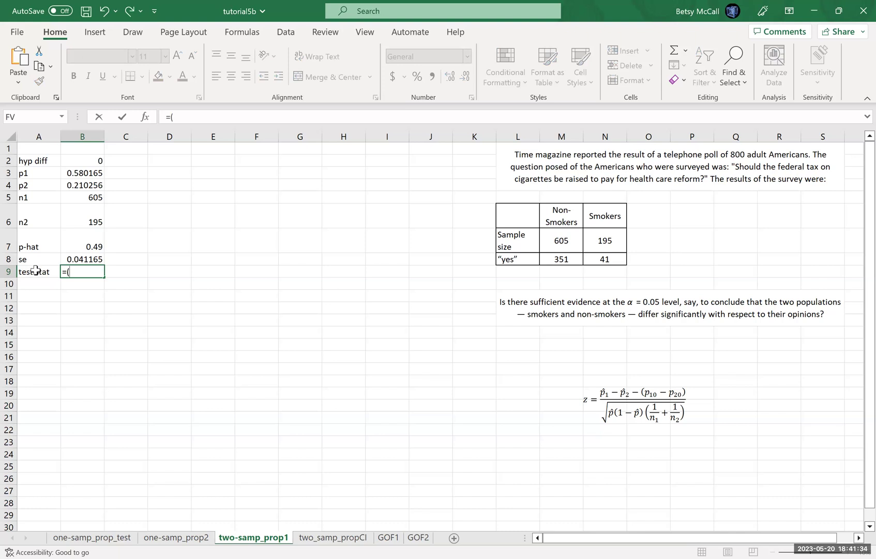
pyautogui.click(86, 176)
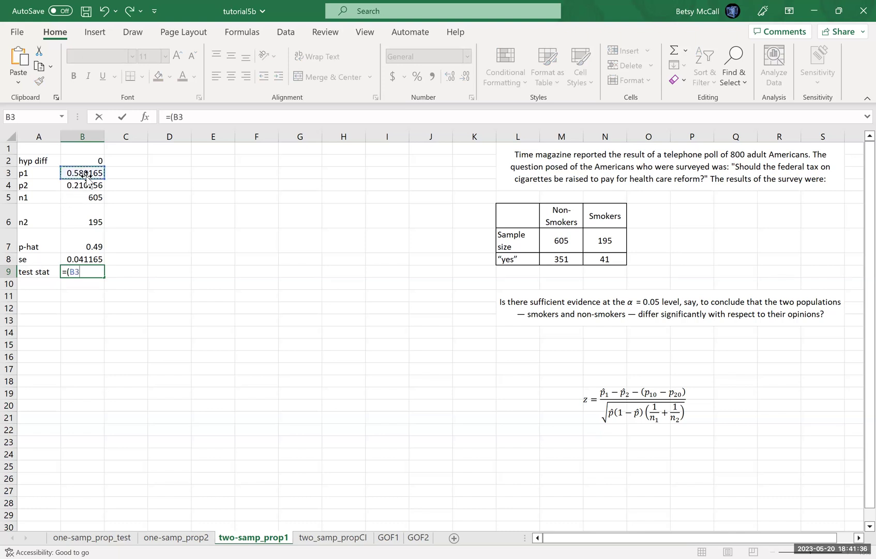
pyautogui.write('-')
pyautogui.click(86, 187)
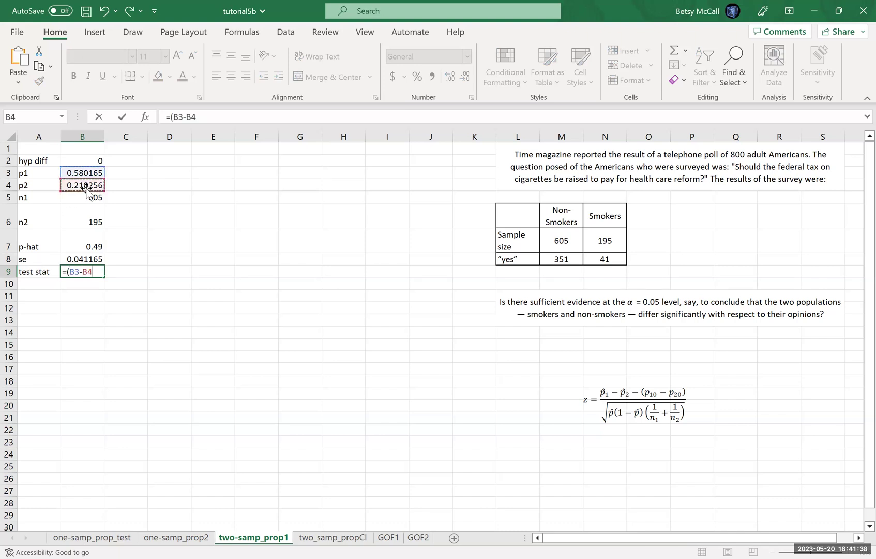
pyautogui.write(')')
pyautogui.press('BackSpace')
pyautogui.write('-')
pyautogui.click(85, 159)
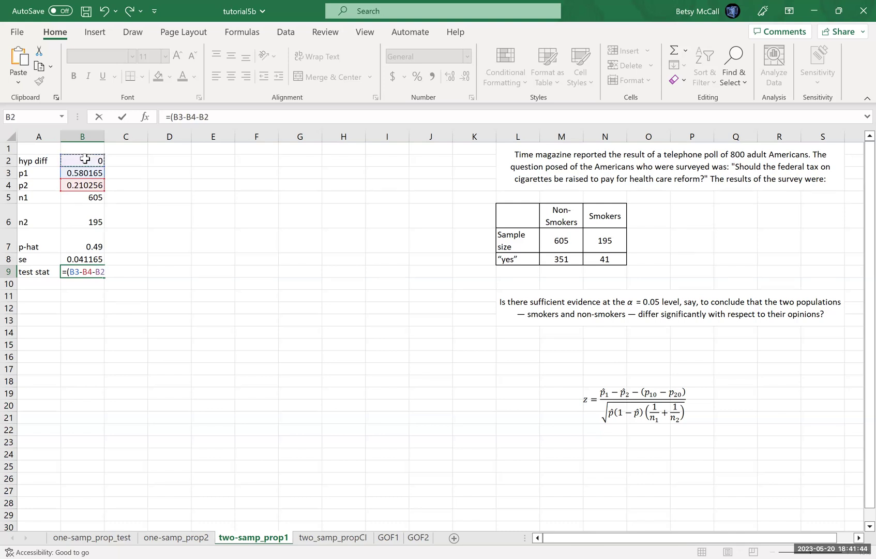
pyautogui.write(')/')
pyautogui.click(87, 260)
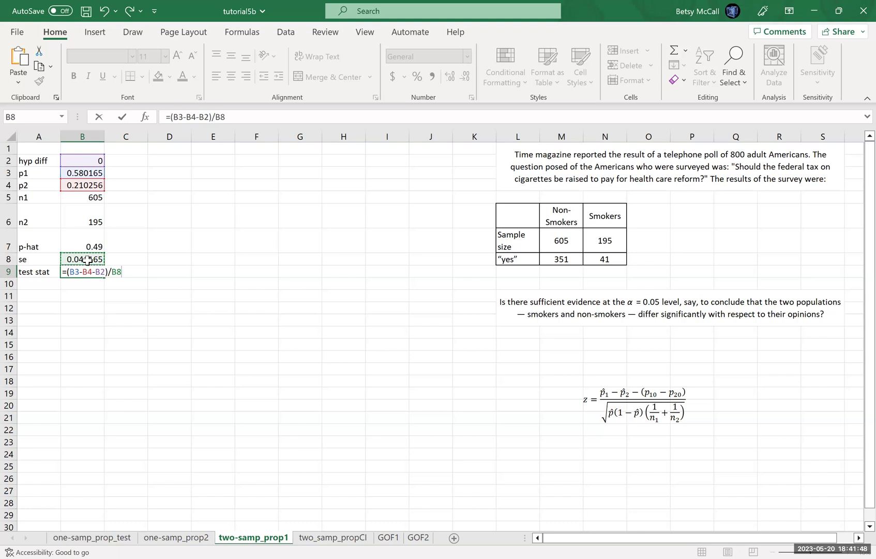
pyautogui.press('Return')
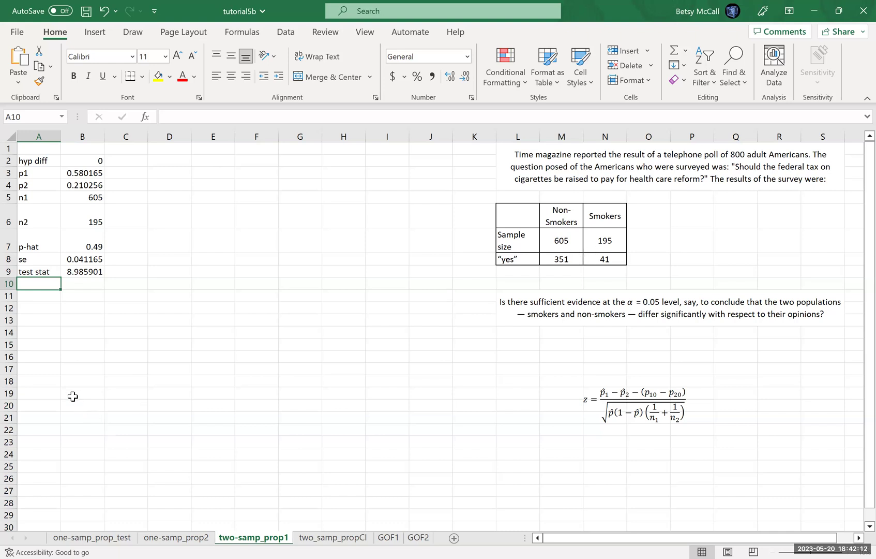
# Step: Add a p-value row computing =2*(1-NORM.DIST(B9,0,1,TRUE)), which shows 0
pyautogui.write('p-value')
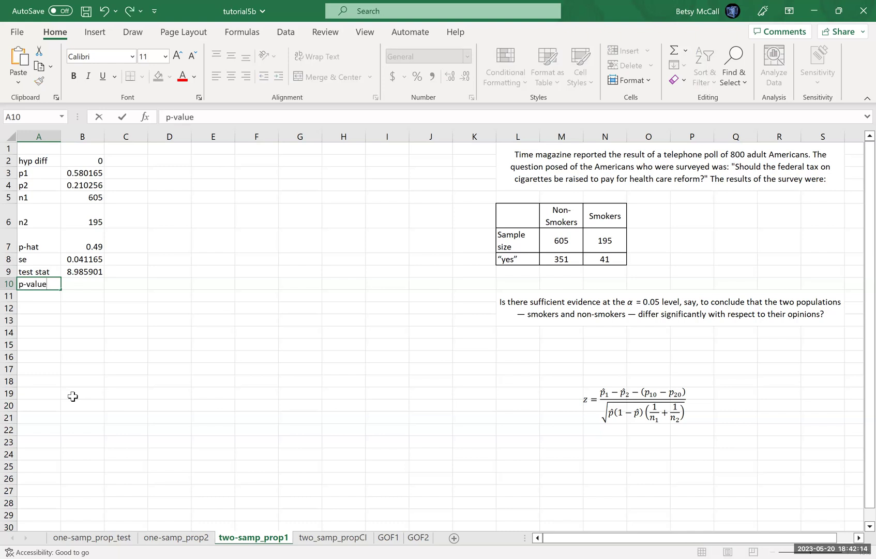
pyautogui.press('Tab')
pyautogui.write('=')
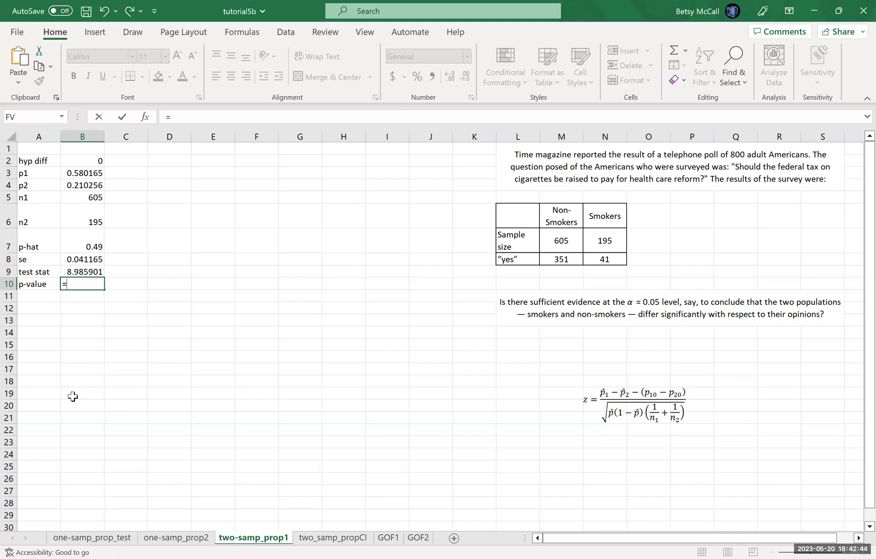
pyautogui.write('2*(1-NORM.DIST')
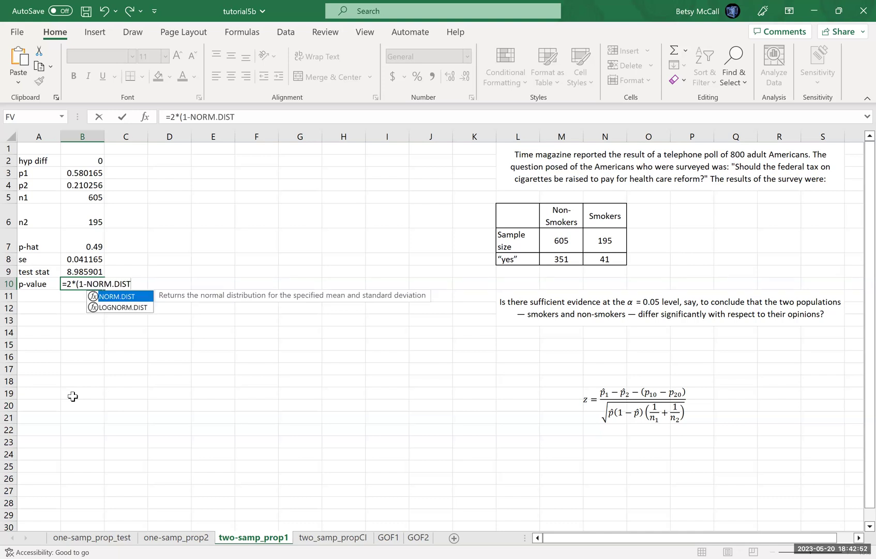
pyautogui.write('(')
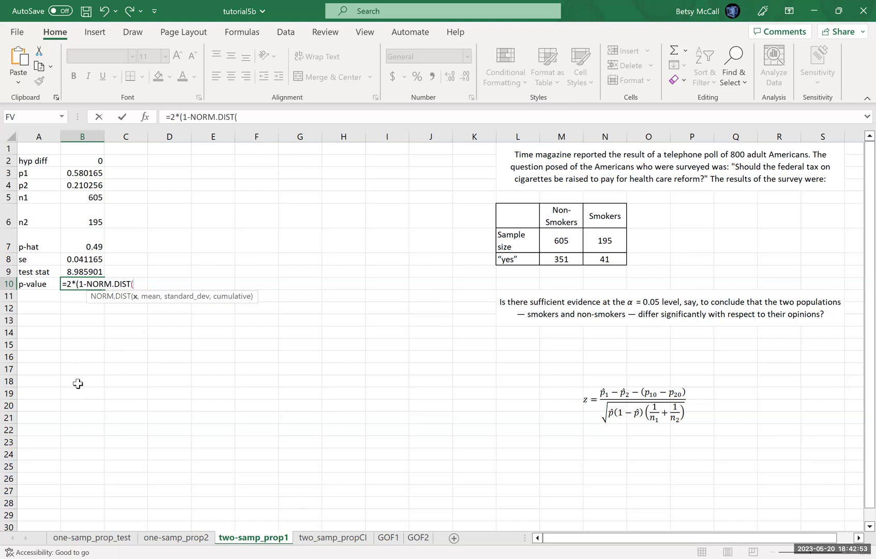
pyautogui.click(86, 272)
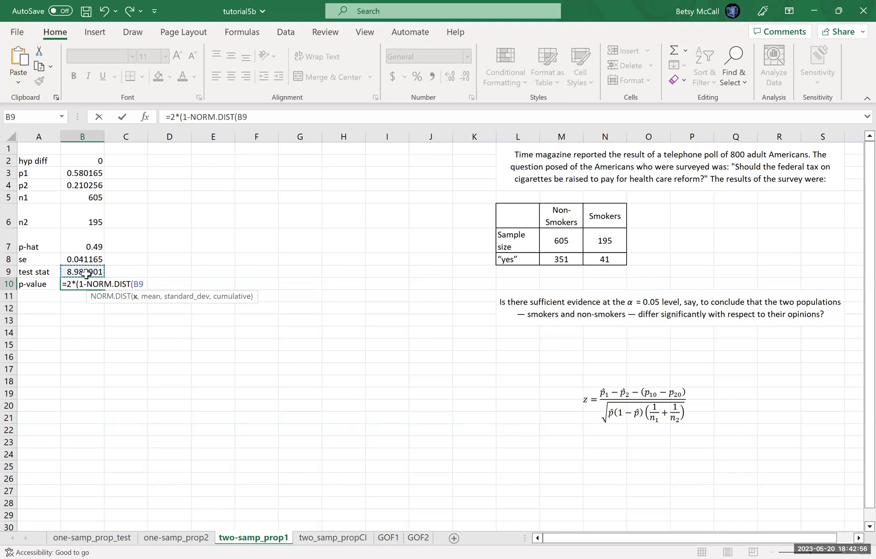
pyautogui.write(',0,1')
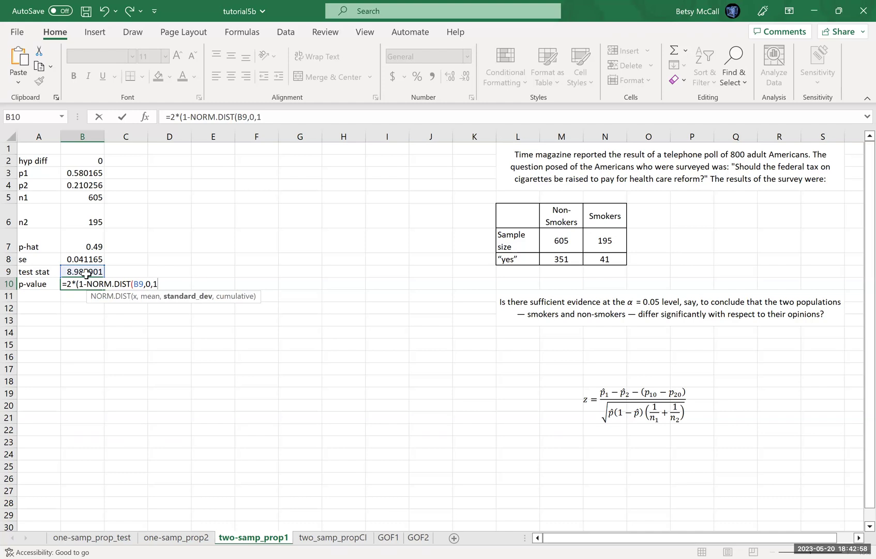
pyautogui.write(',TRUE')
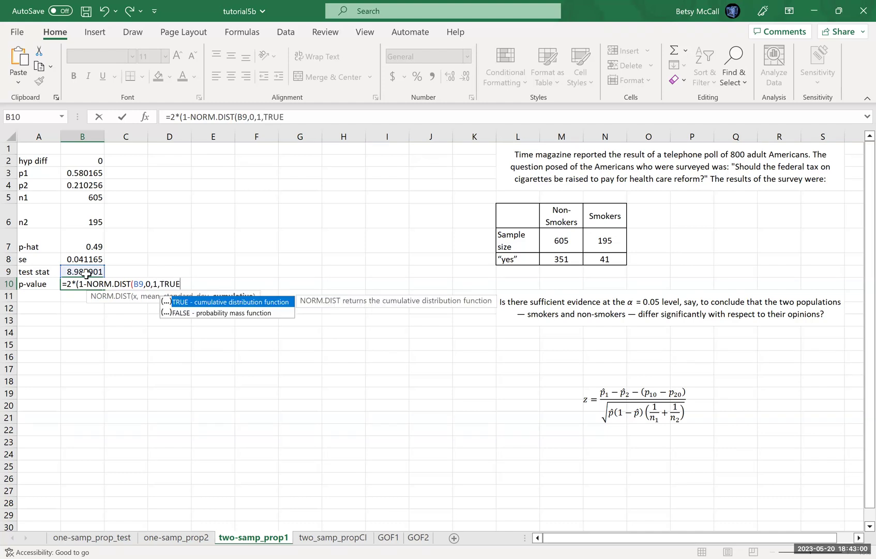
pyautogui.write('))')
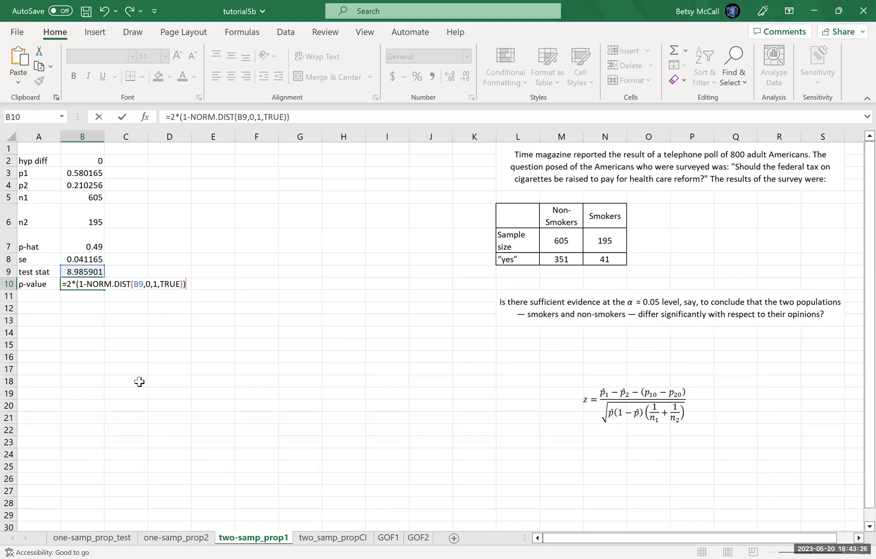
pyautogui.press('Return')
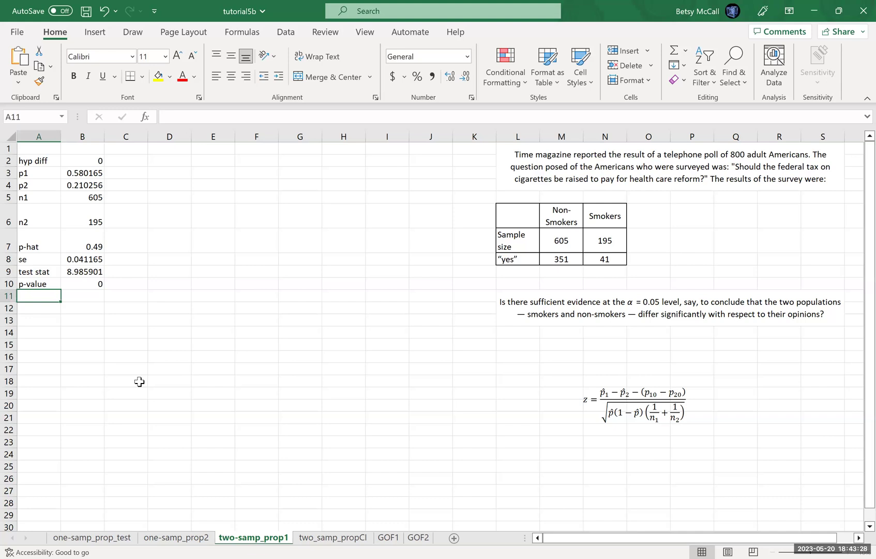
# Step: Increase B10's decimal places nine times, showing the p-value remains 0.000000000000000000
pyautogui.click(96, 285)
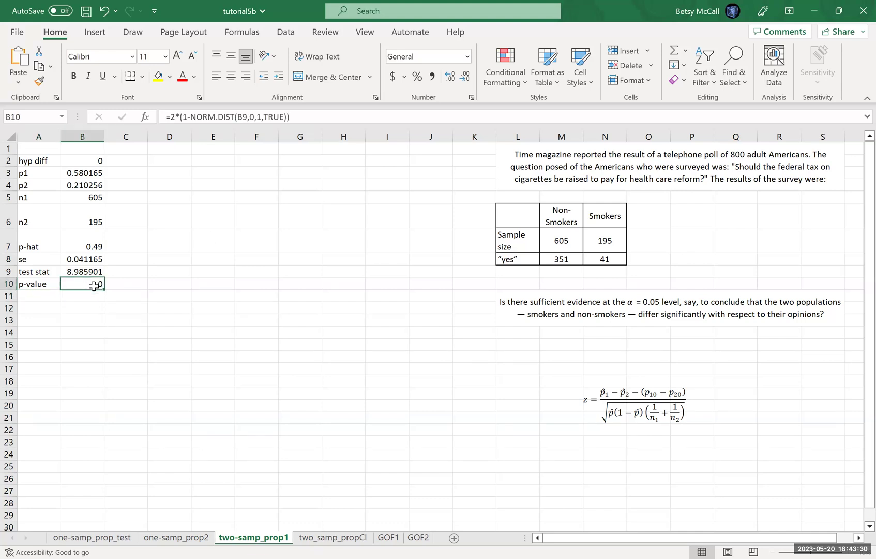
pyautogui.click(450, 77)
pyautogui.click(450, 77)
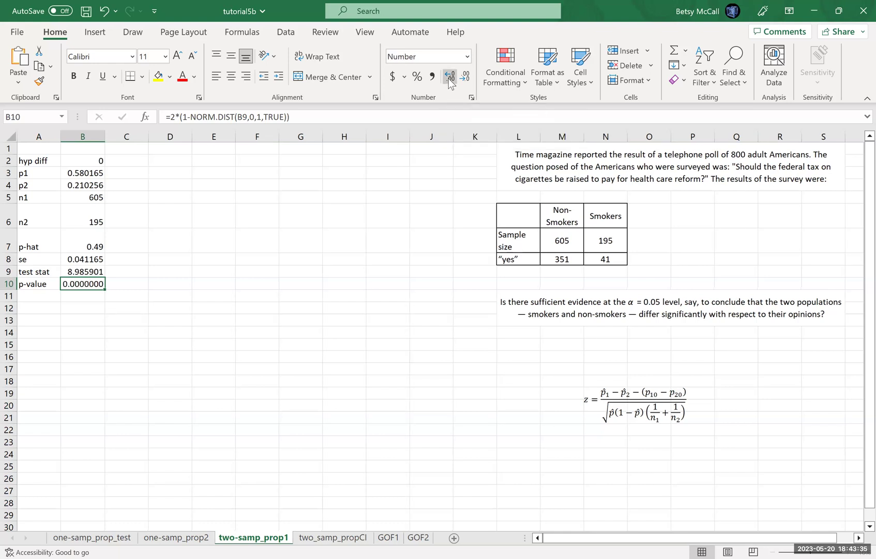
pyautogui.click(451, 78)
pyautogui.click(451, 78)
pyautogui.click(450, 78)
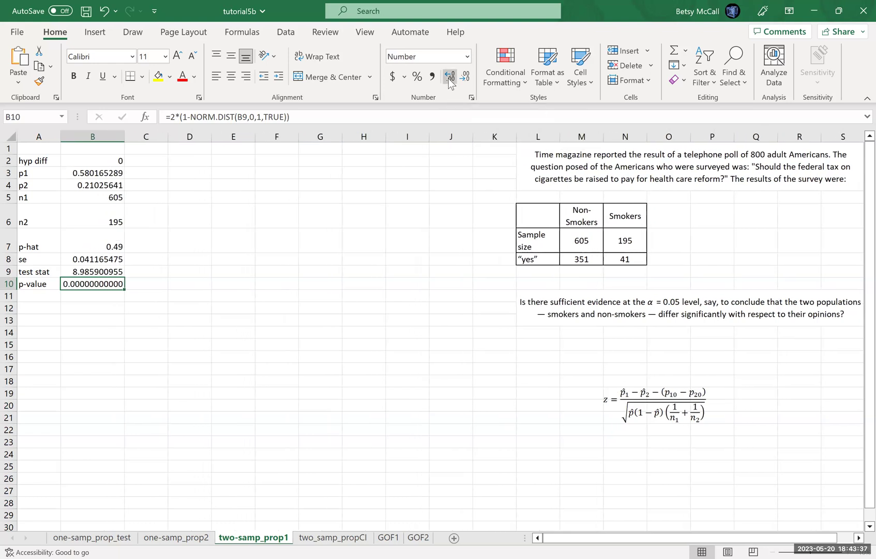
pyautogui.click(450, 77)
pyautogui.click(450, 77)
pyautogui.click(450, 77)
pyautogui.click(450, 78)
pyautogui.click(450, 77)
pyautogui.click(450, 77)
pyautogui.click(450, 78)
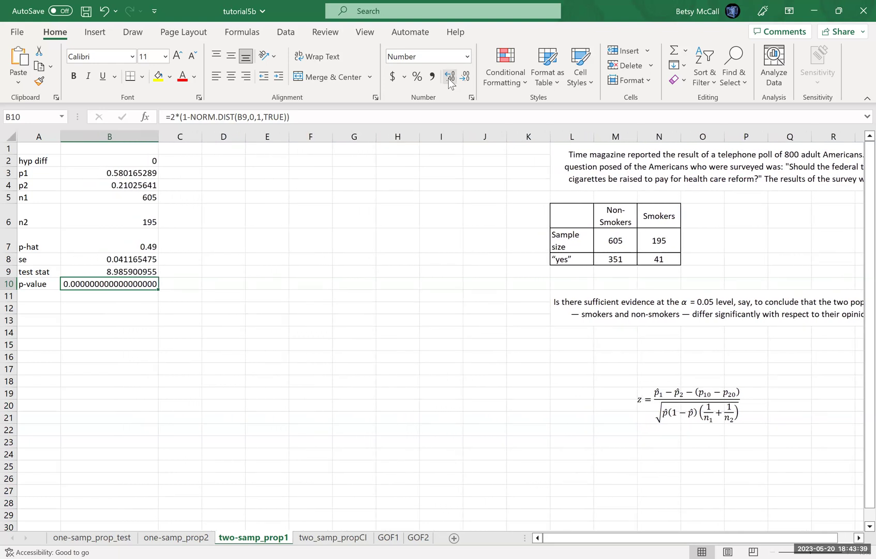
pyautogui.click(450, 78)
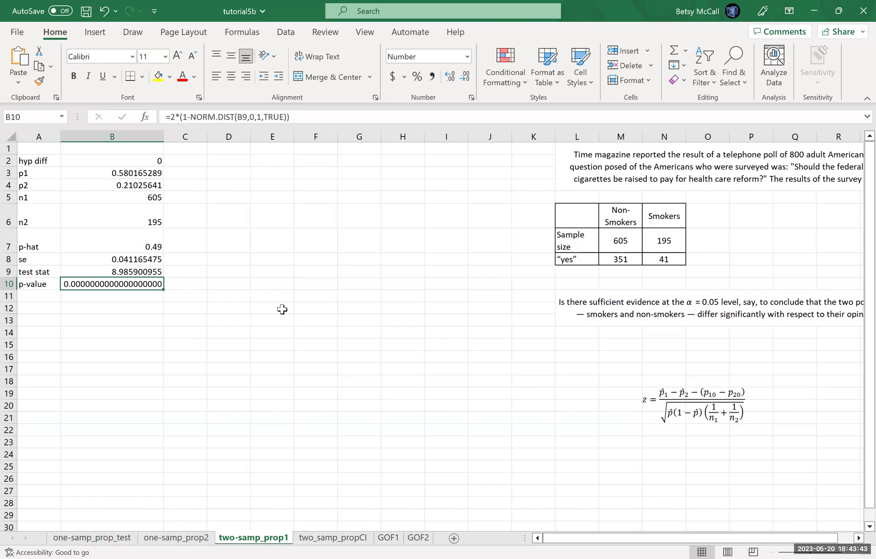
# Step: Enter the notes 'less than 0.05' in D10 and 'reject the null' in D11
pyautogui.click(199, 286)
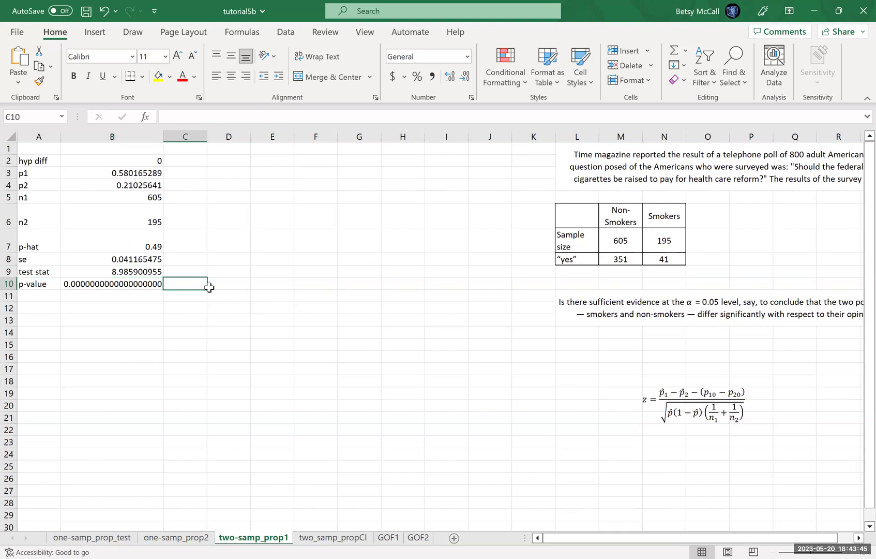
pyautogui.click(221, 285)
pyautogui.write('less th')
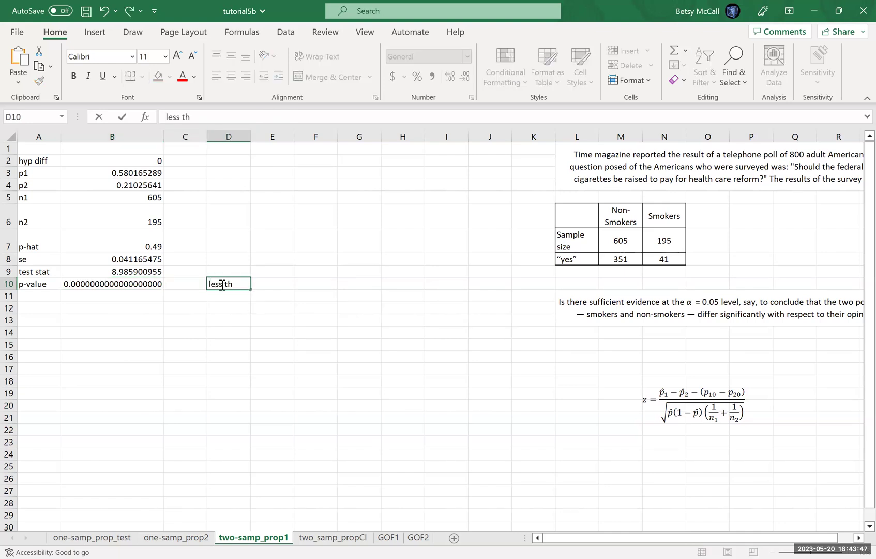
pyautogui.write('an 0.05')
pyautogui.press('Return')
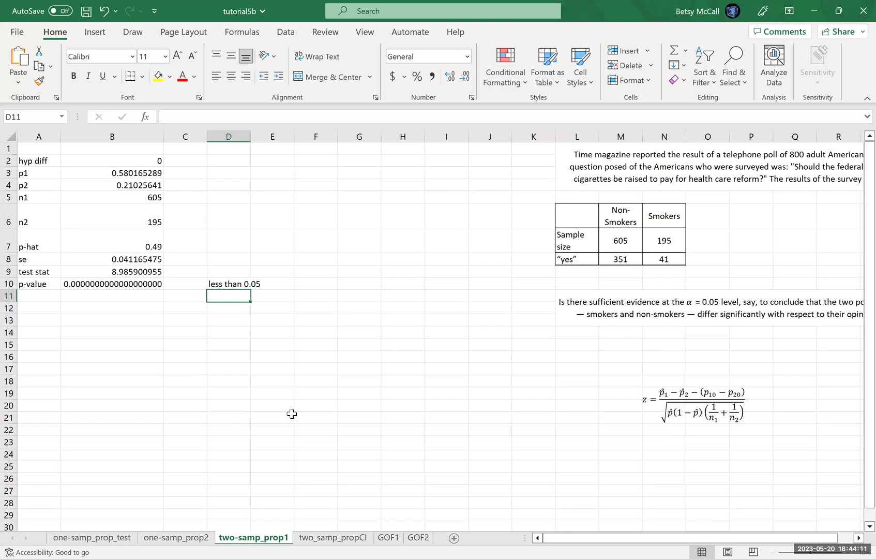
pyautogui.write('rejec')
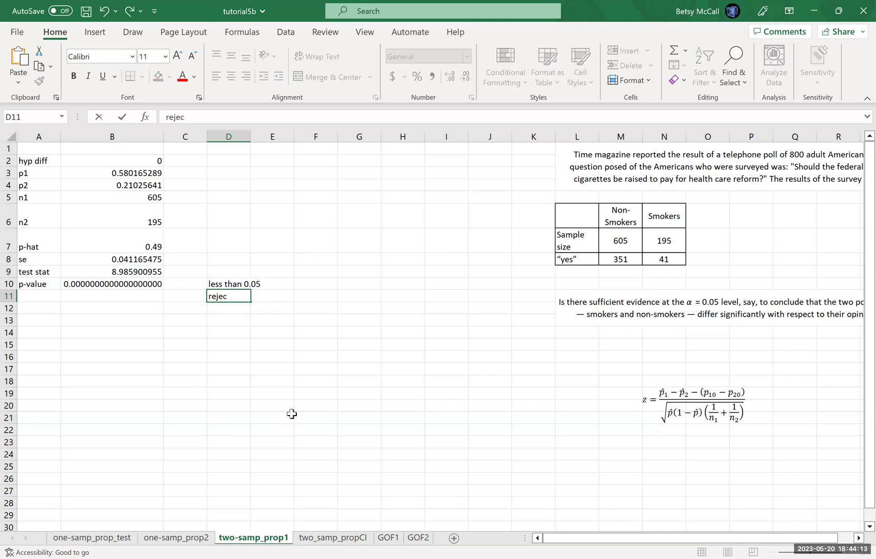
pyautogui.write('t the null')
pyautogui.press('Return')
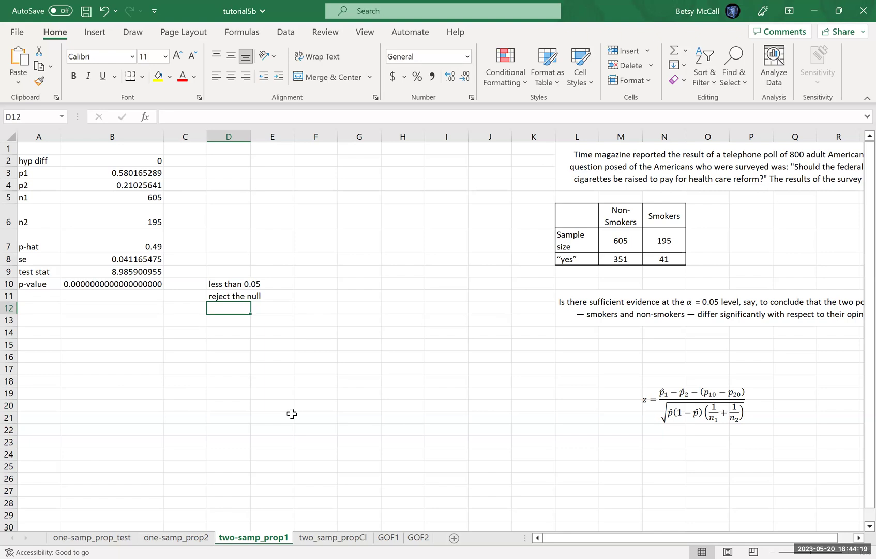
# Step: Enter in D12: 'there is sufficient evidence to think that smokers and non-smokers have different options of this policy'
pyautogui.write('there is sufficient evei')
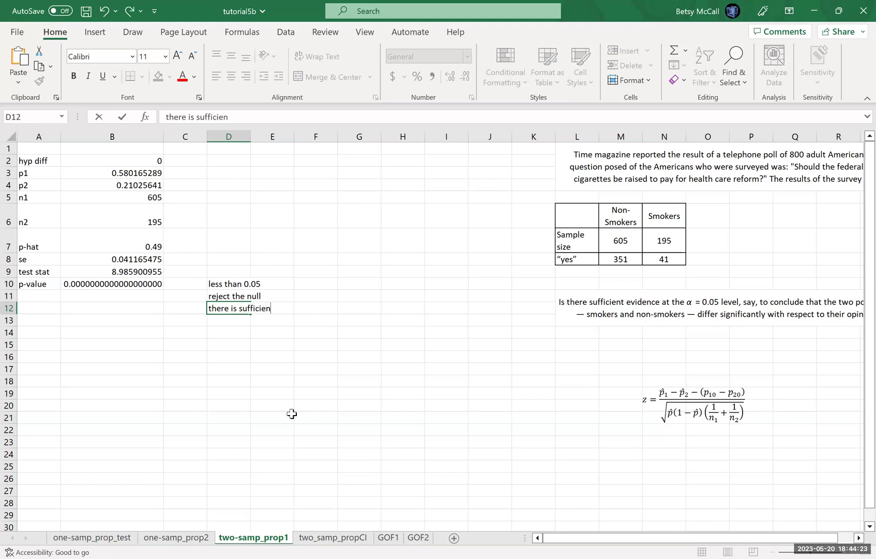
pyautogui.press('BackSpace')
pyautogui.press('BackSpace')
pyautogui.write('idence to think')
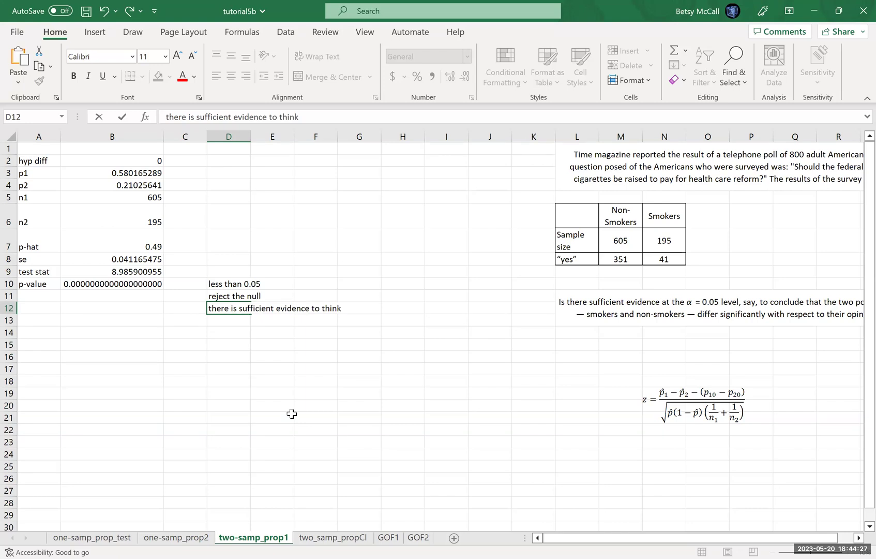
pyautogui.write(' that smokers and non')
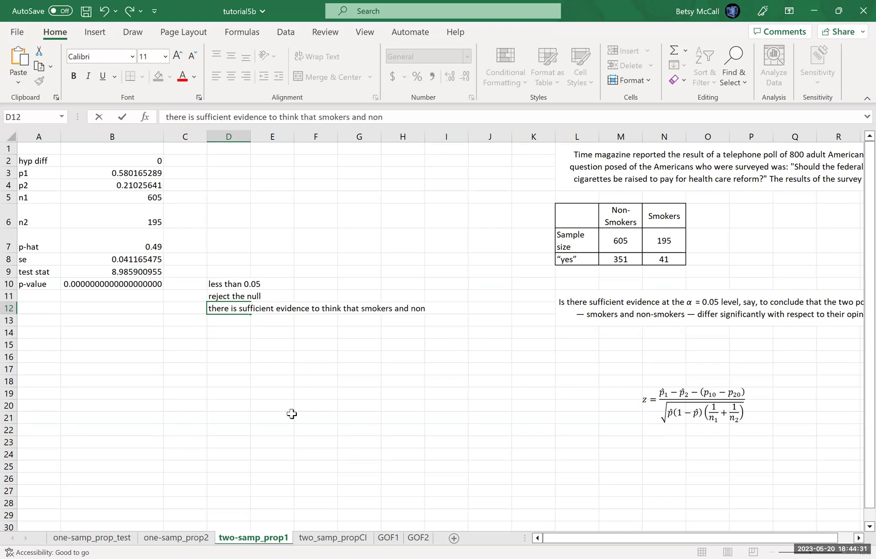
pyautogui.write('-smokers have differen')
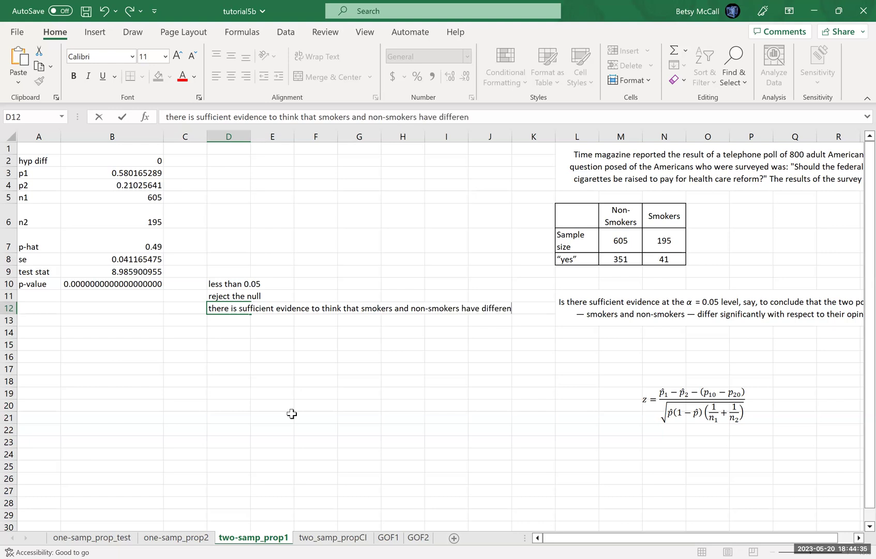
pyautogui.write('t options of this policy')
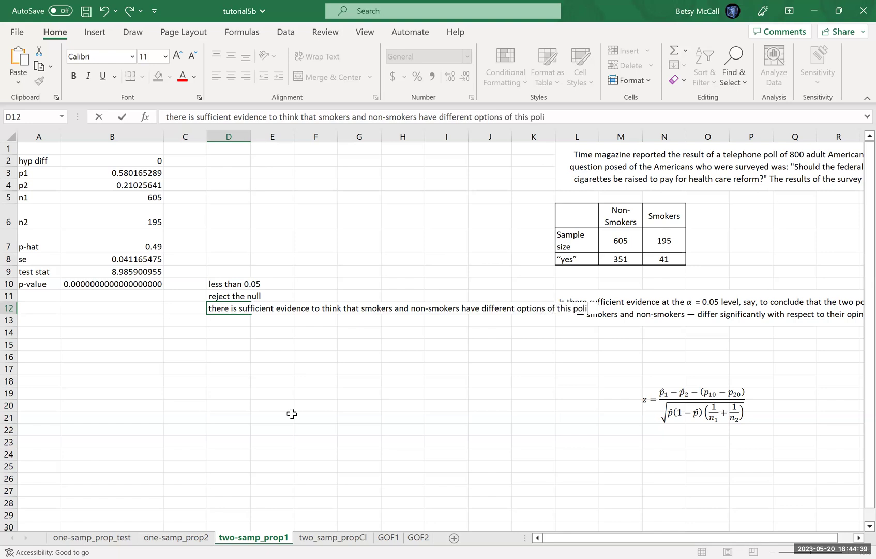
pyautogui.press('Return')
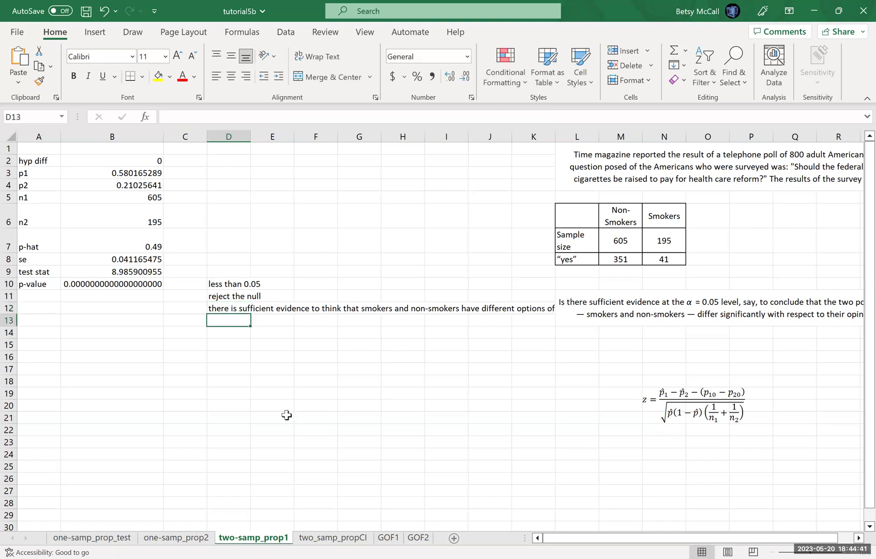
# Step: Merge and centre D12:I14 and wrap the conclusion sentence onto two lines
pyautogui.click(218, 309)
pyautogui.moveTo(243, 311); pyautogui.dragTo(448, 331)
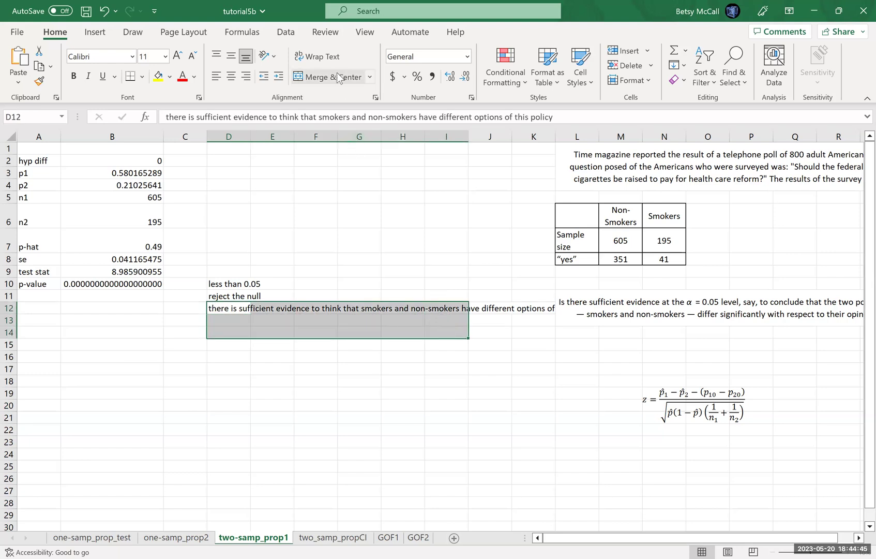
pyautogui.click(333, 77)
pyautogui.click(318, 56)
pyautogui.click(273, 392)
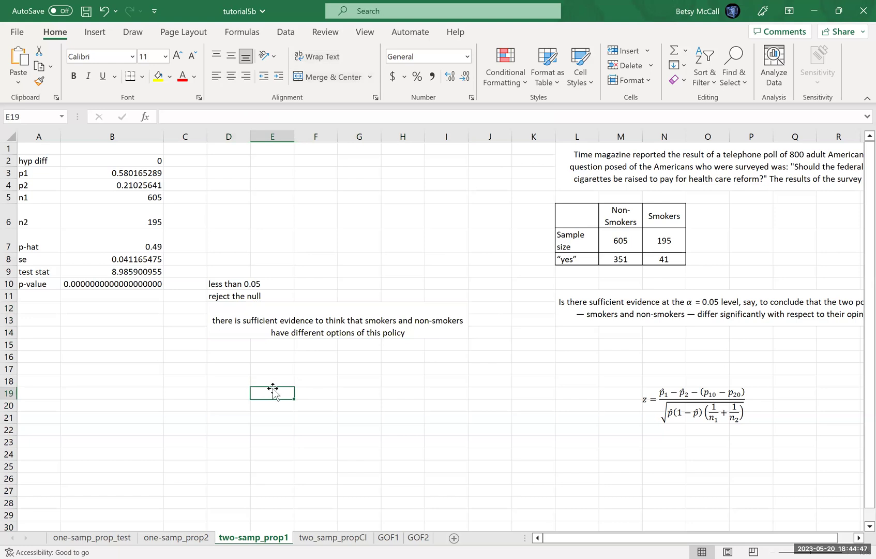